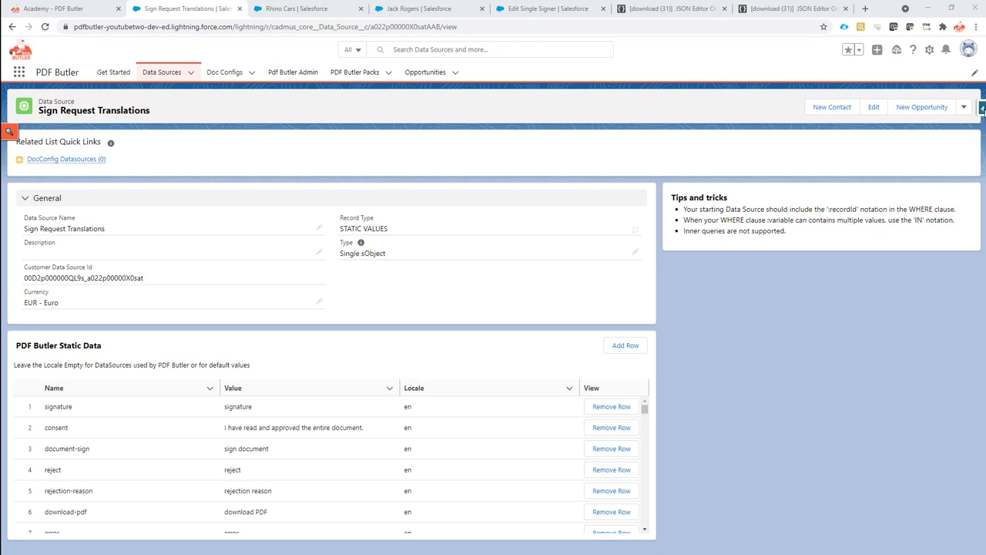
click(982, 108)
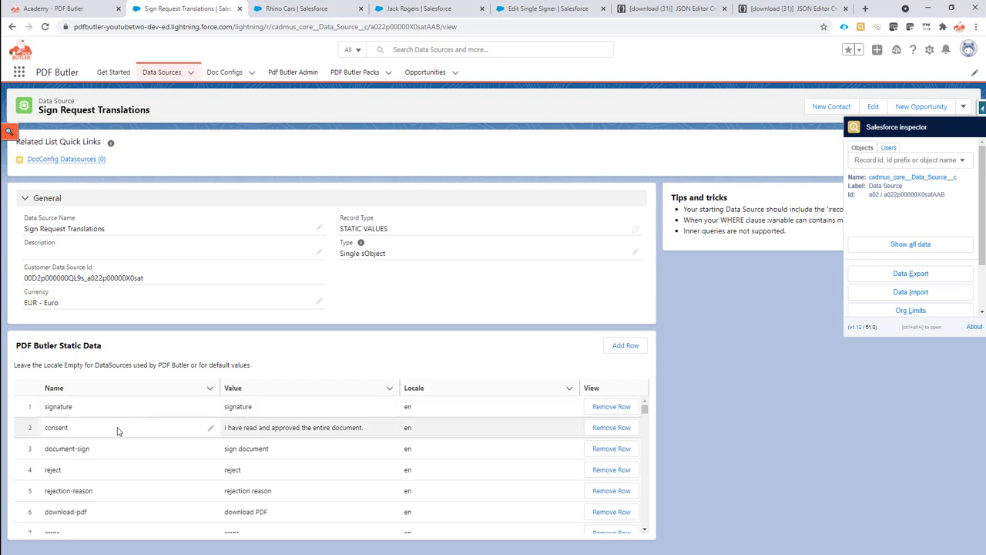
click(306, 367)
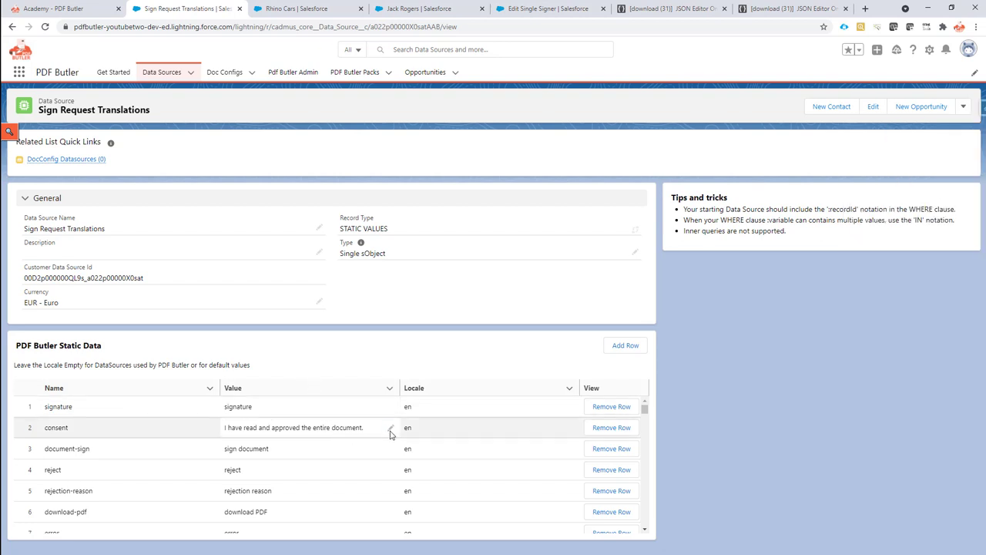
Try changing the signature row's value in the static data to "signature Me", and discard the edit.
mouse_move(644, 409)
mouse_down()
mouse_move(626, 519)
mouse_move(637, 516)
mouse_move(644, 407)
mouse_up()
click(252, 414)
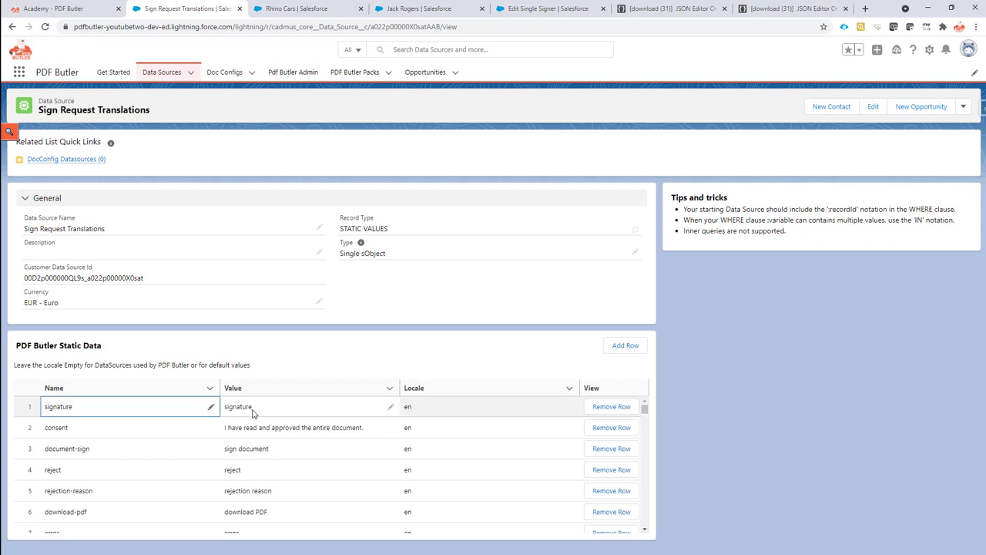
click(388, 407)
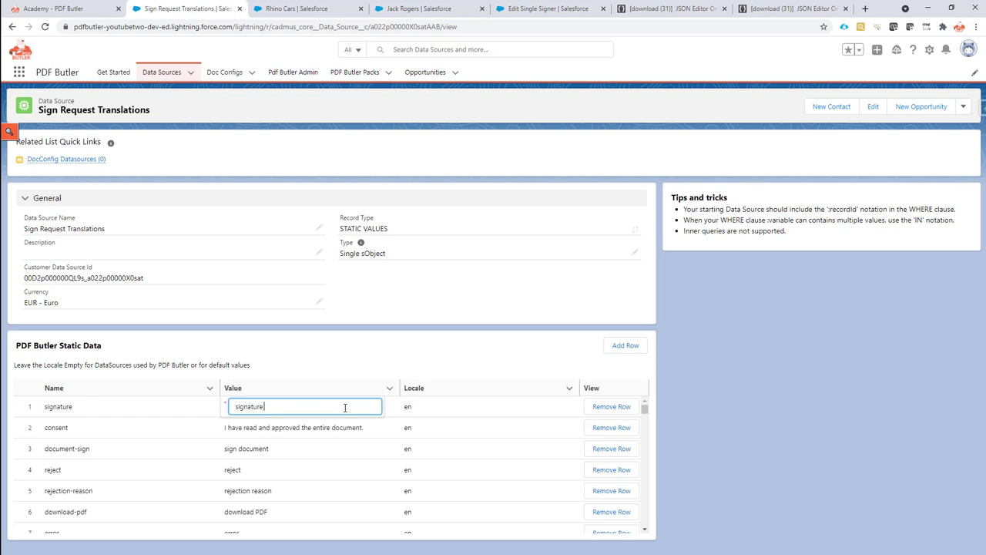
text(Me)
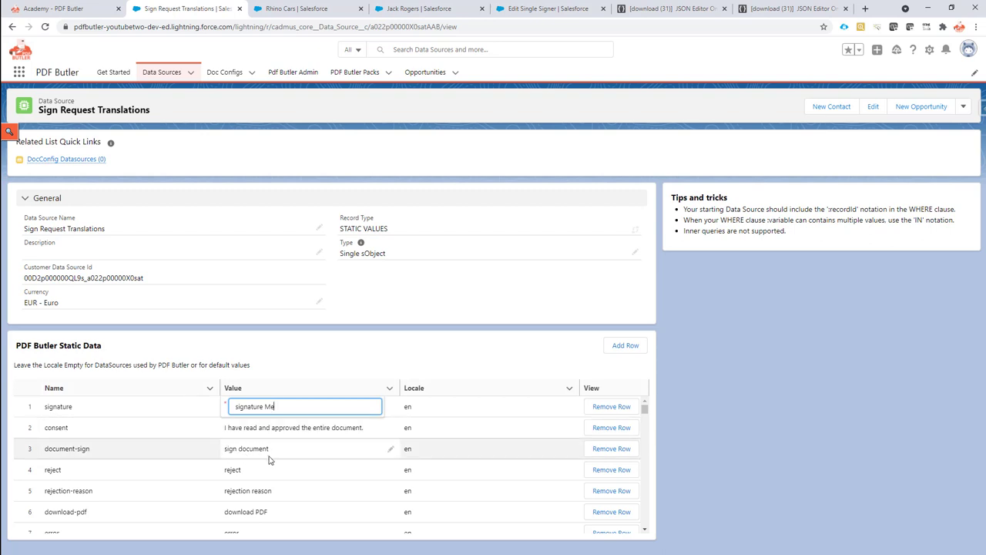
click(324, 366)
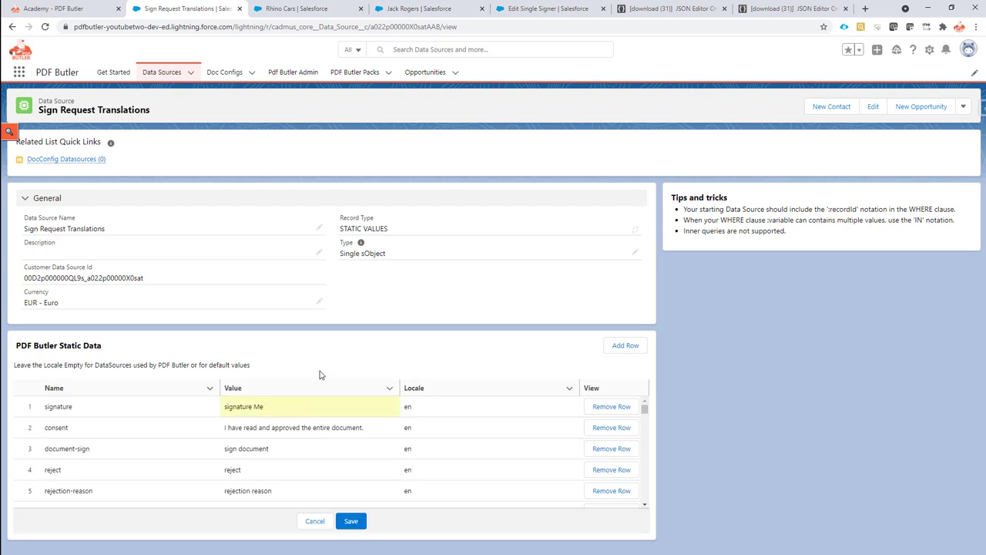
click(312, 521)
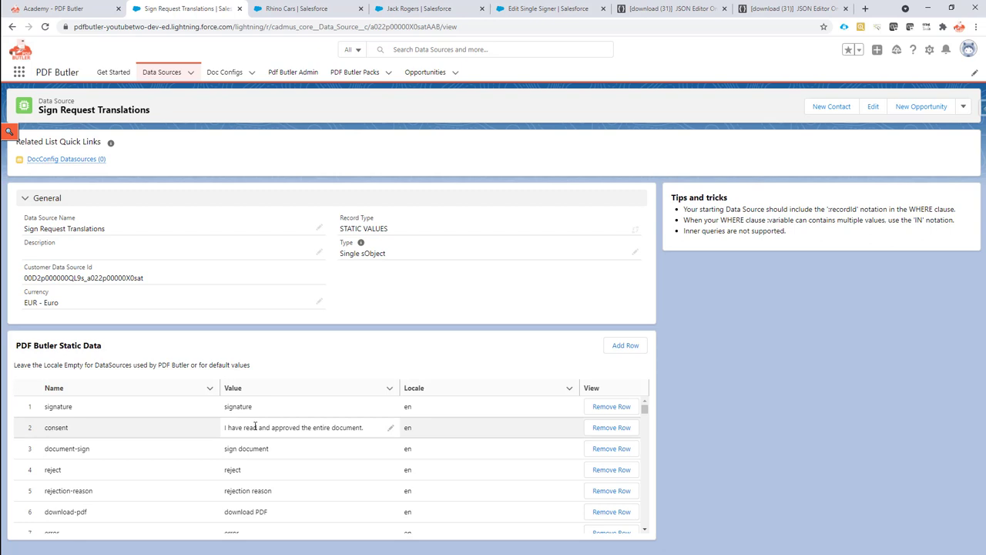
Find the signer contact on the Rhino Cars opportunity and review the Locale choices on that contact's record without saving.
click(314, 14)
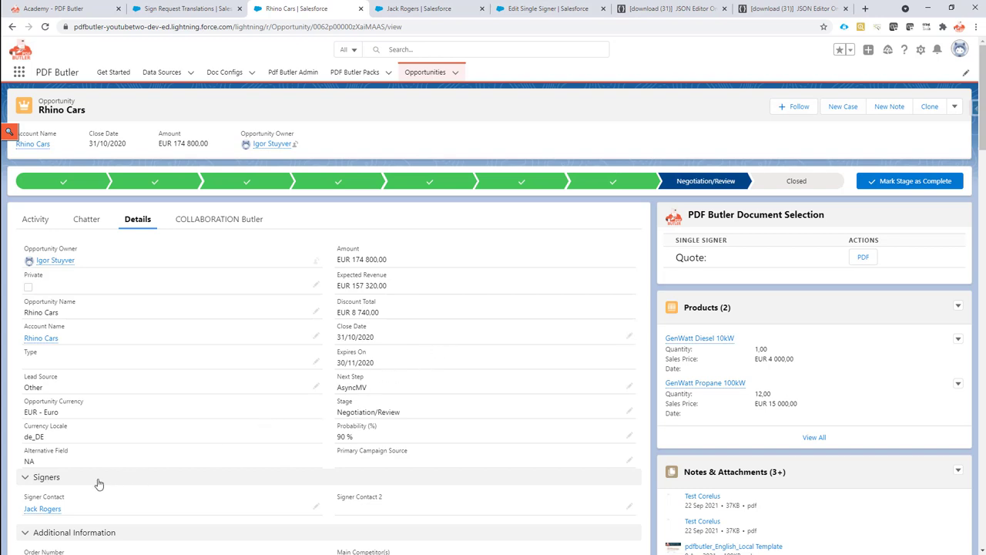
mouse_move(42, 512)
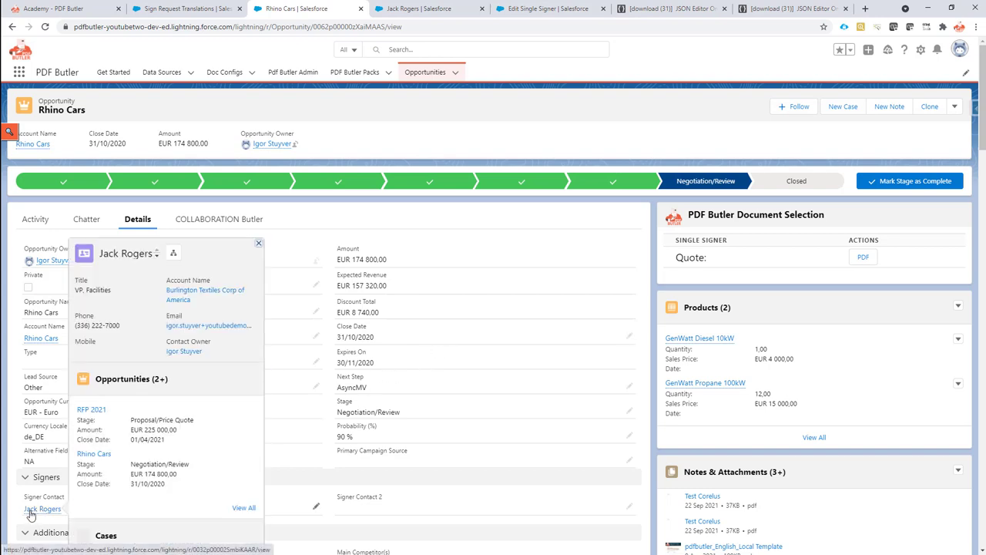
click(447, 11)
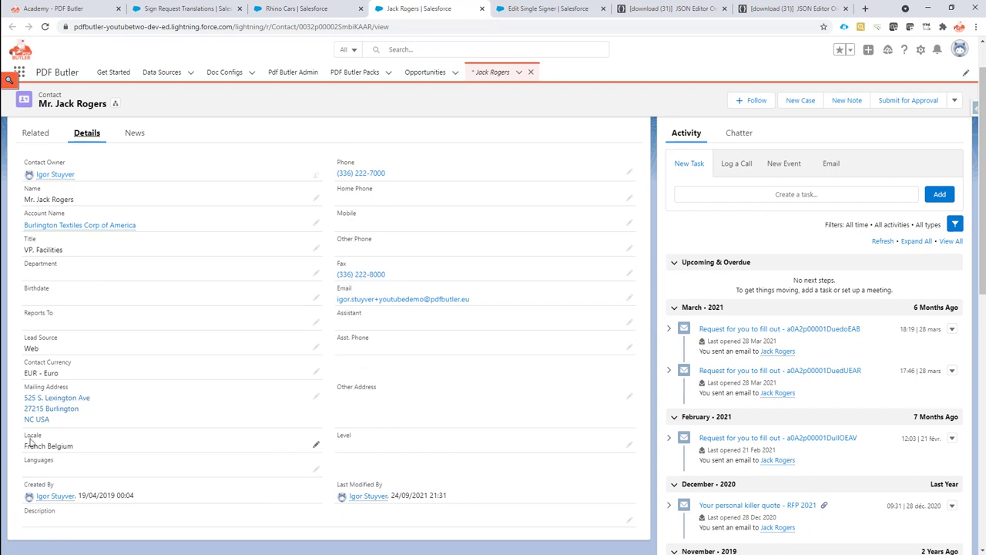
double_click(34, 438)
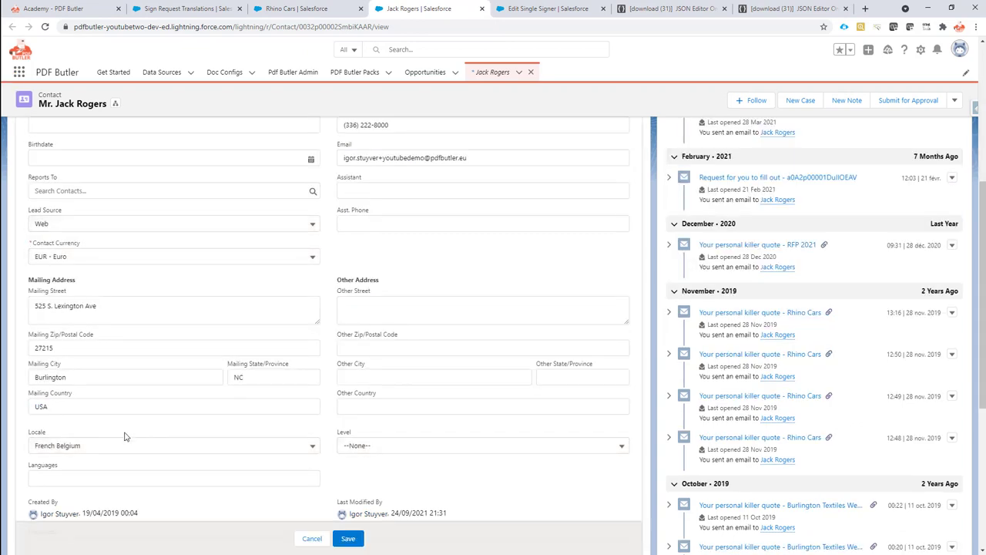
click(123, 447)
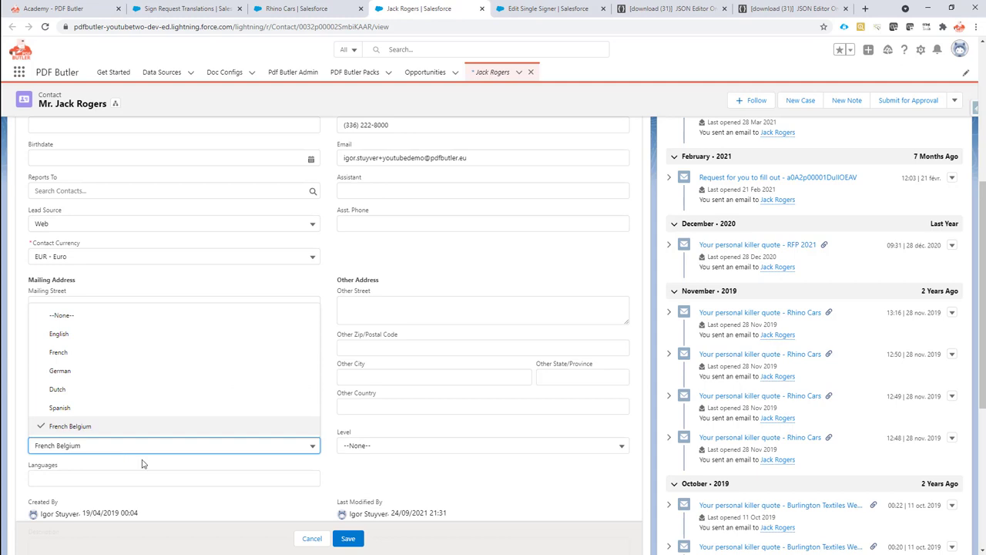
click(312, 537)
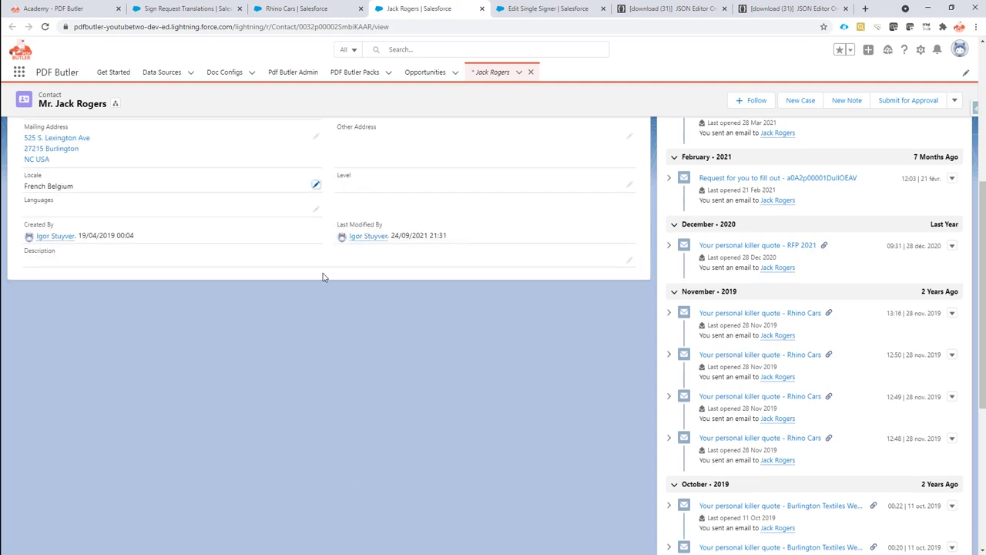
Open the Contact object's fields in Setup, filter them by "loca", and highlight the namespace prefix of the Locale field name.
click(921, 50)
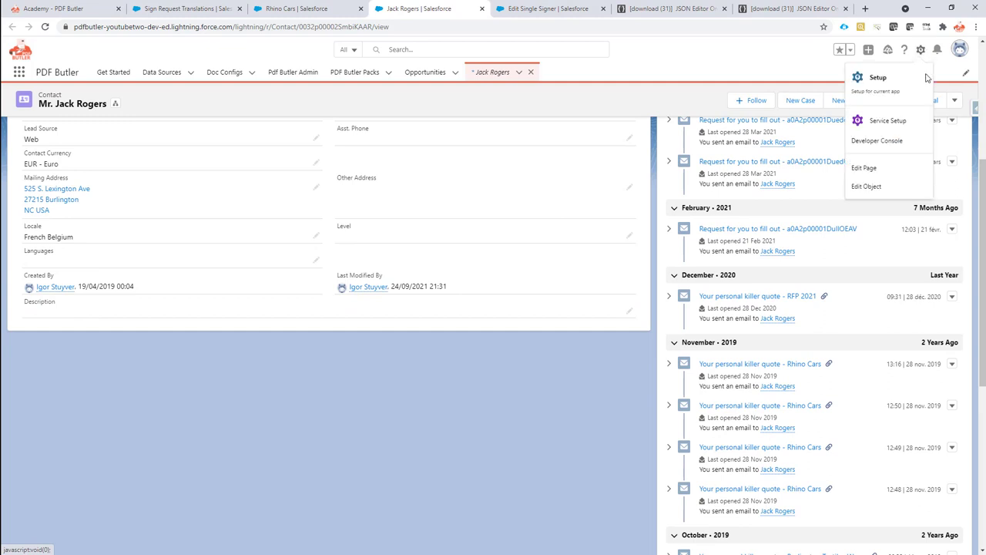
click(890, 188)
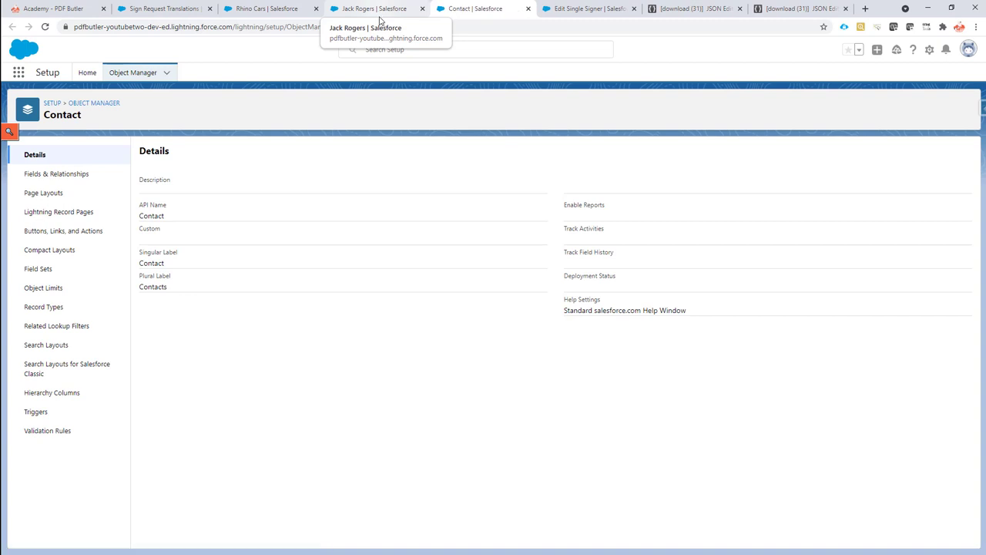
click(52, 176)
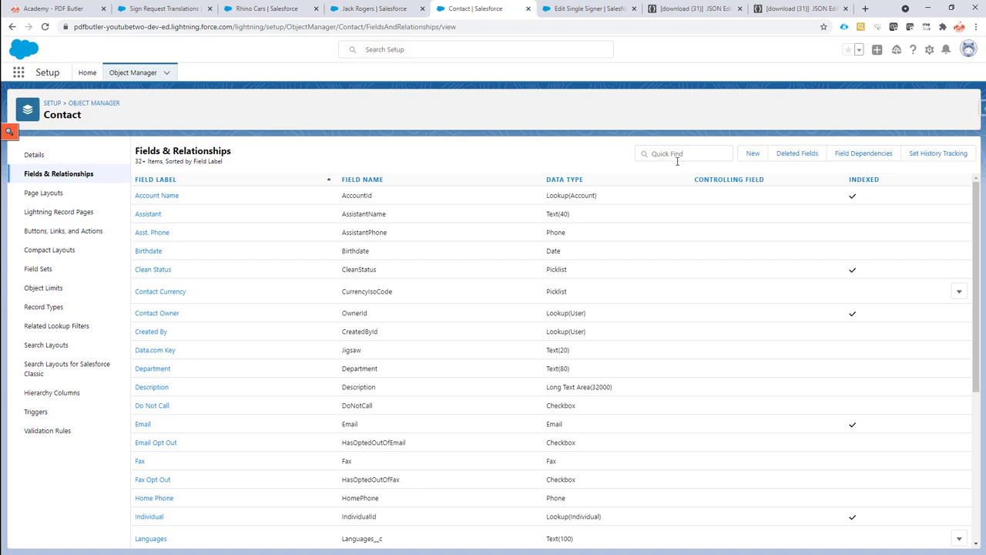
click(678, 161)
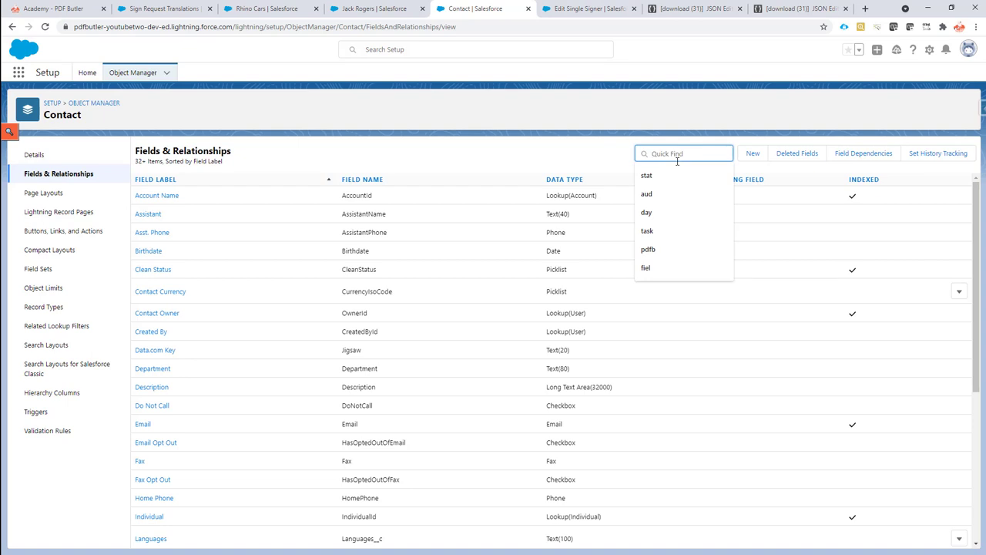
text(loca)
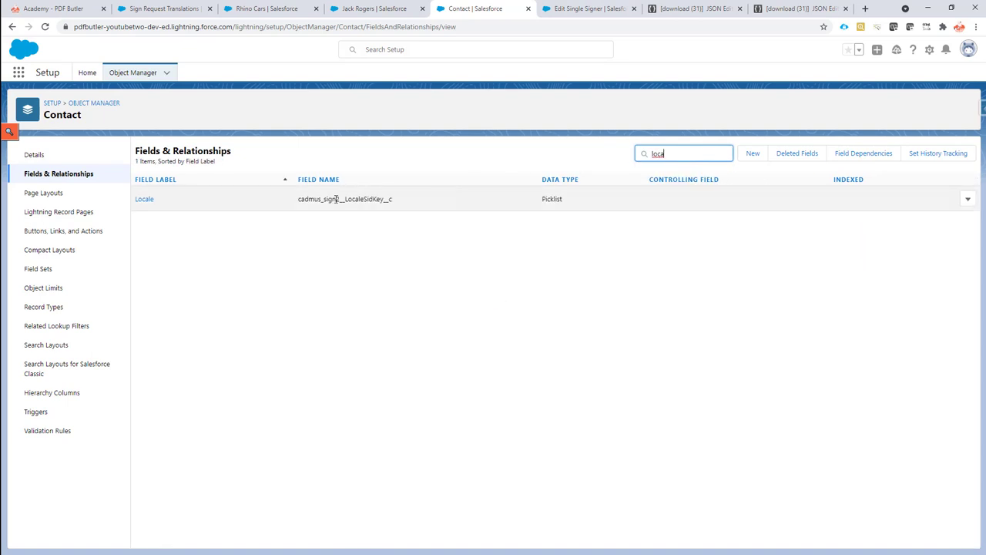
click(297, 204)
drag(296, 202, 341, 202)
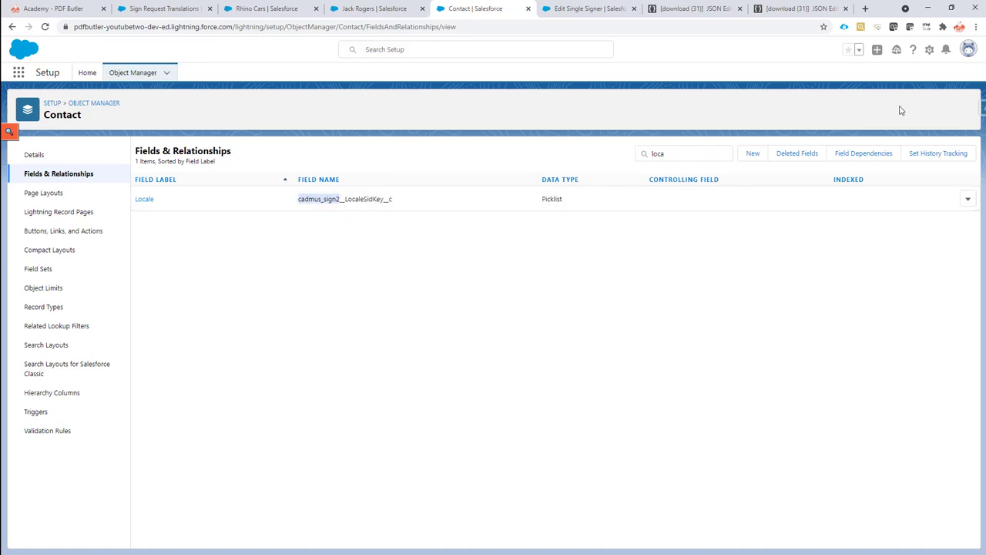
Open the logged-in user's profile in a new browser tab, go to the user details, and highlight the Locale setting.
click(968, 50)
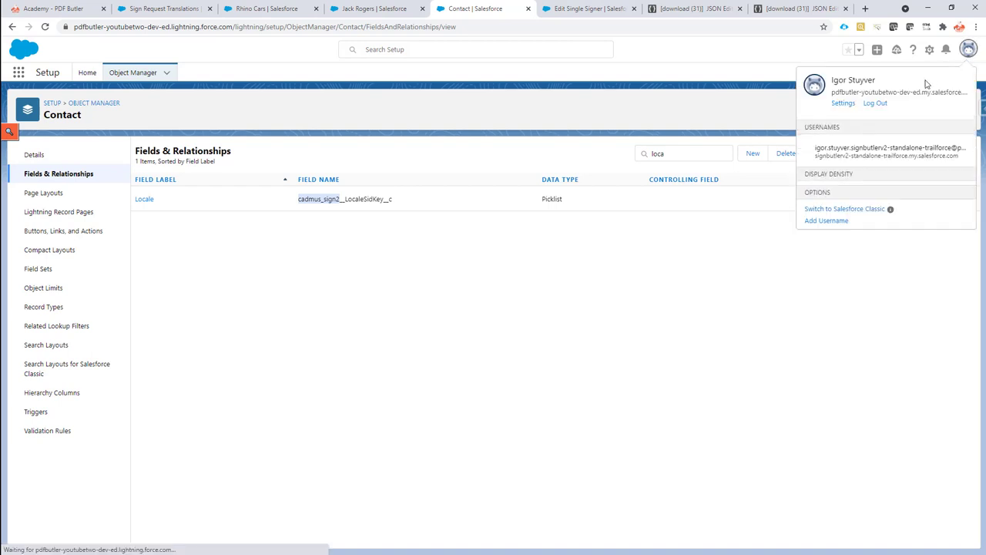
right_click(862, 84)
click(869, 90)
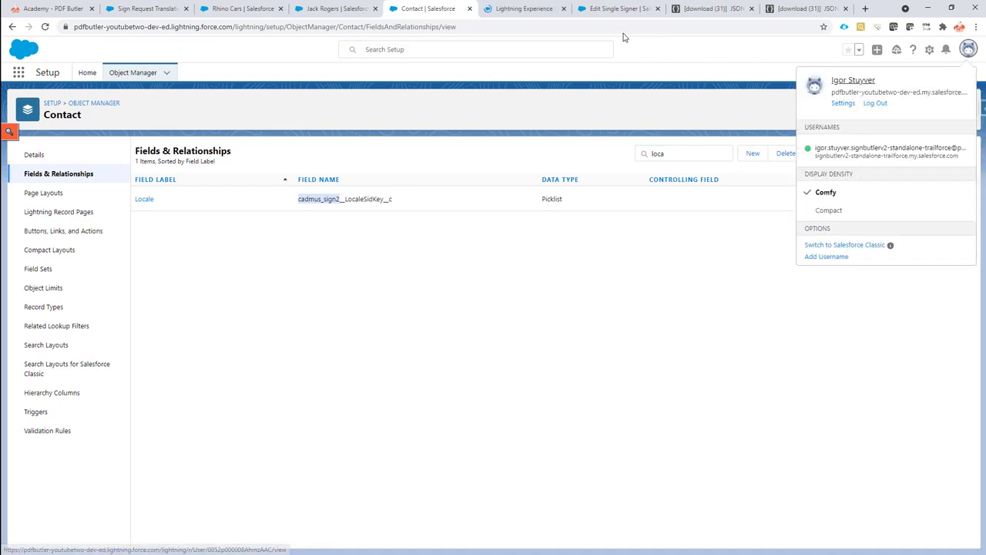
click(522, 10)
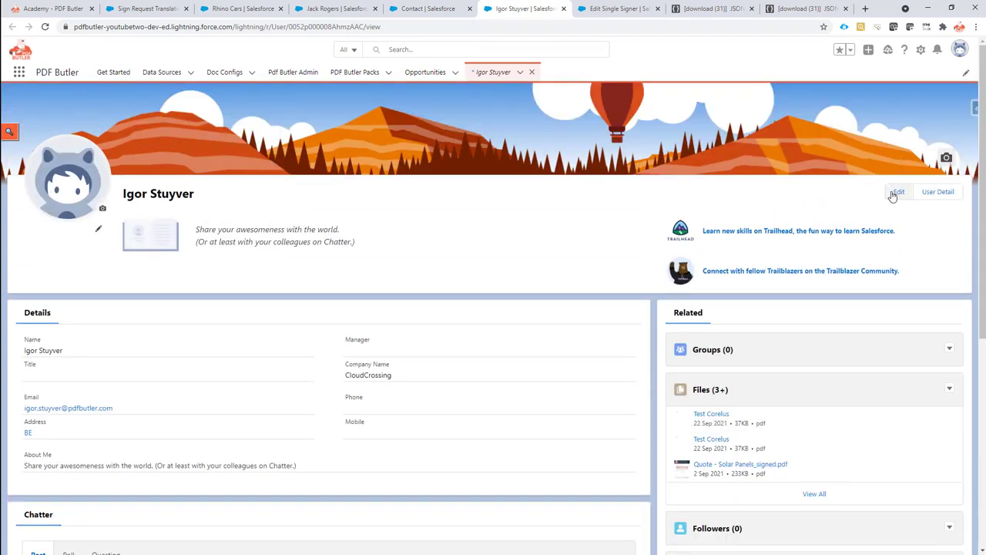
click(940, 195)
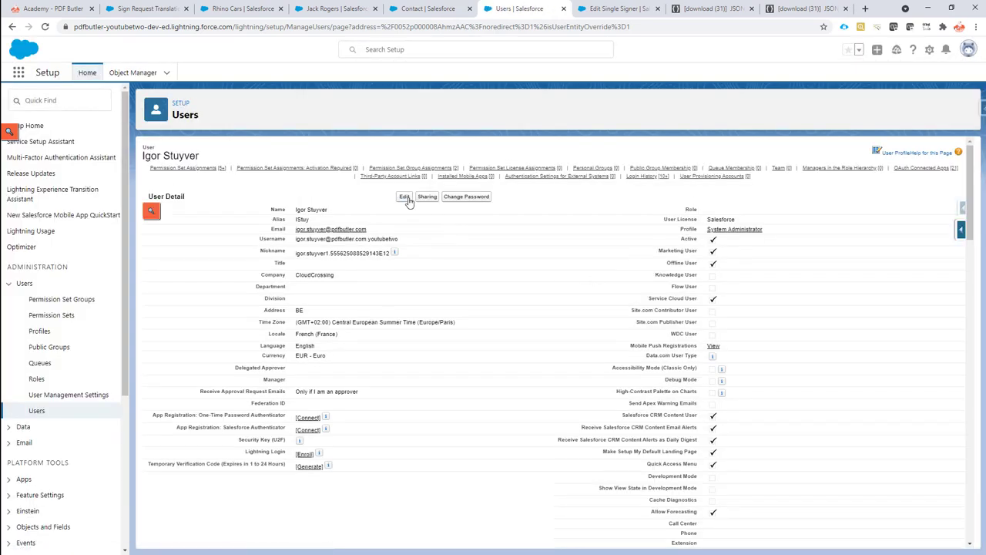
scroll(401, 231, down, 5)
scroll(397, 246, up, 3)
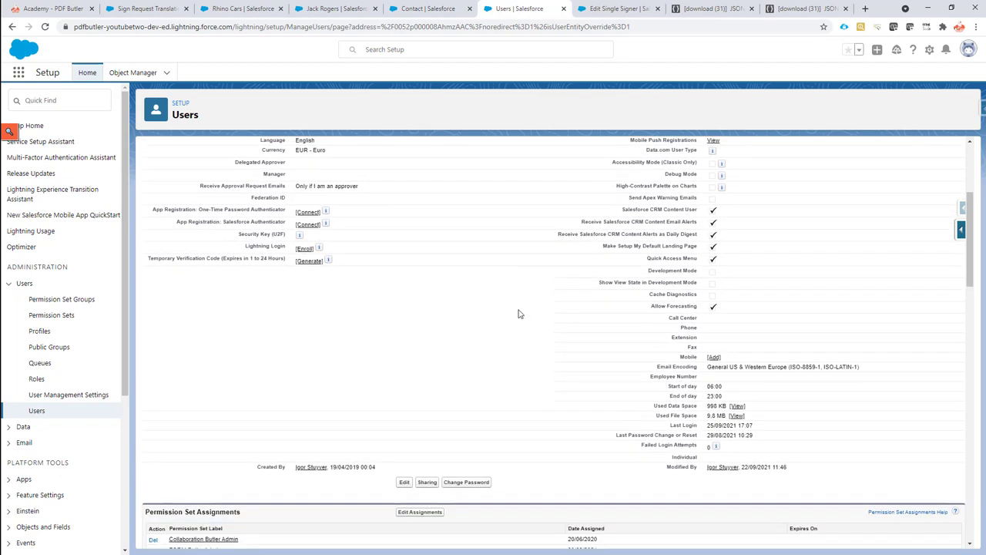
scroll(517, 310, up, 3)
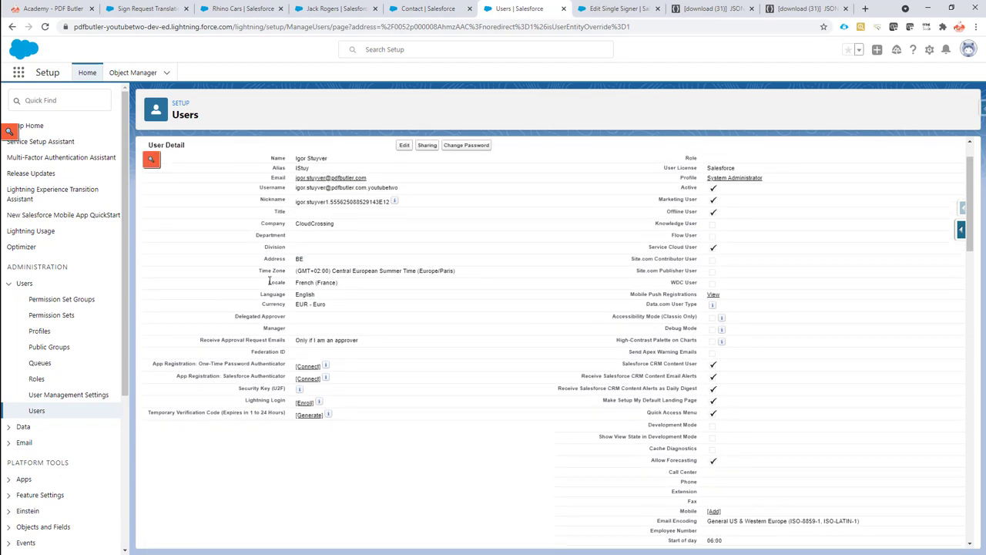
drag(270, 282, 341, 291)
Go back to the user's profile page and show all data of the user record with Salesforce Inspector in a new browser tab.
click(979, 112)
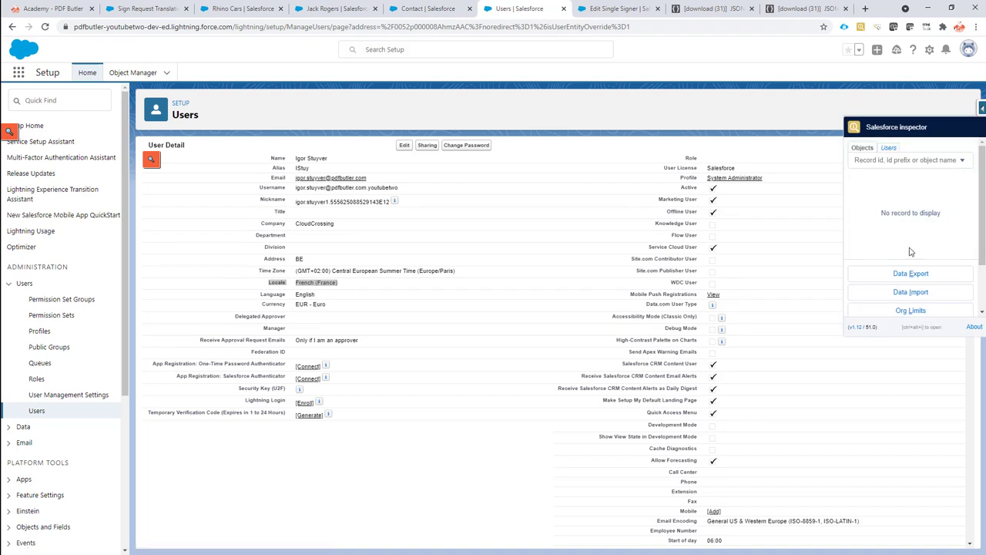
click(13, 28)
click(13, 27)
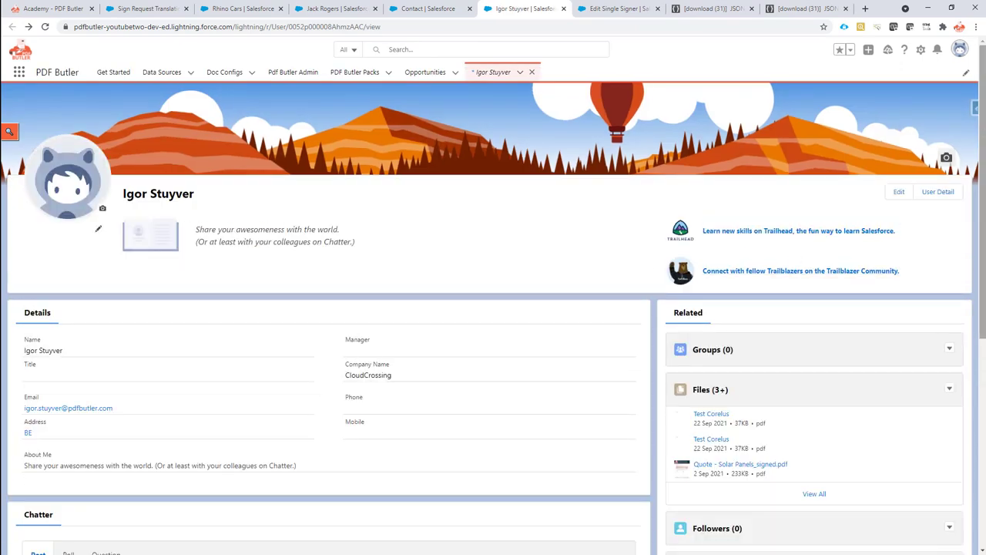
click(974, 112)
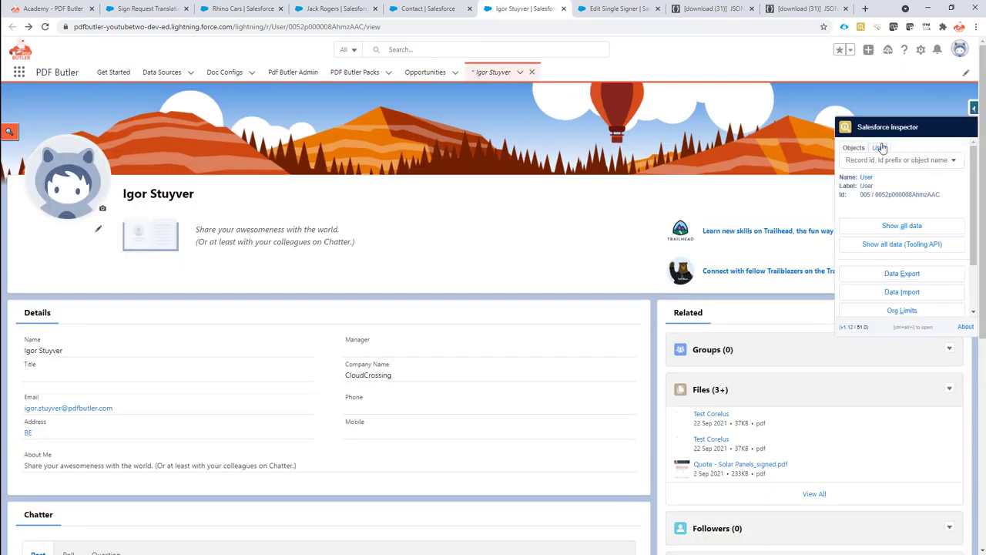
right_click(910, 225)
click(913, 241)
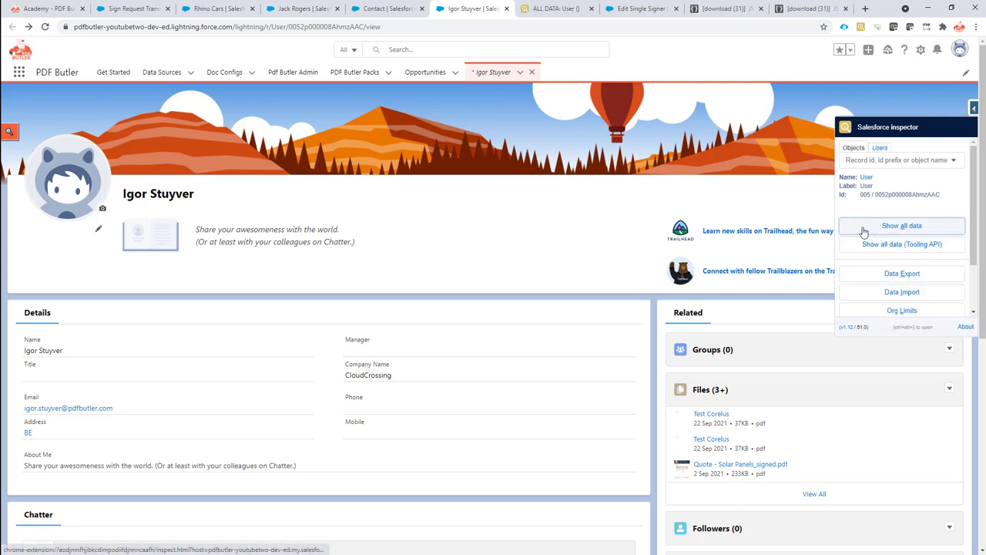
click(550, 10)
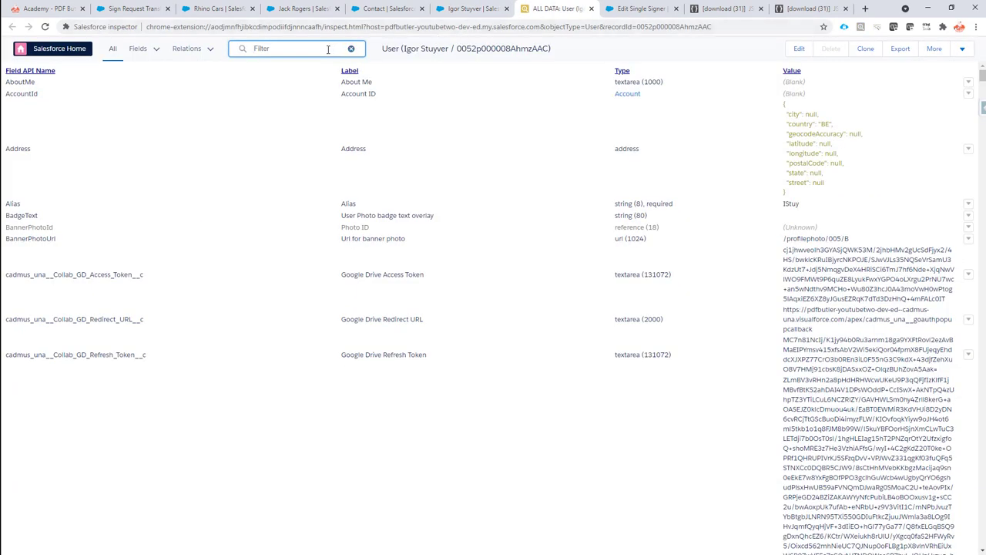
Filter the user record's fields by "loc" and highlight the country part of the LocaleSidKey value.
text(loc)
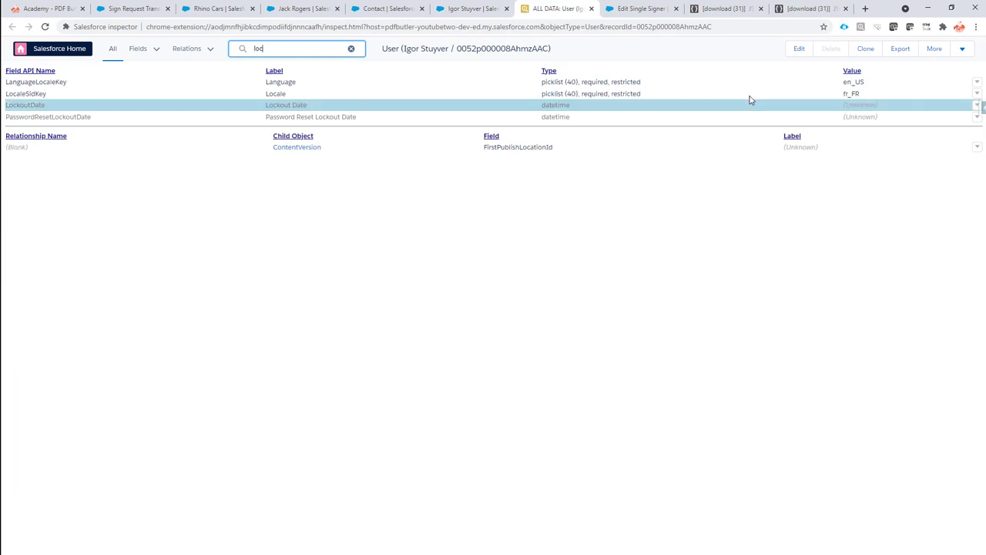
click(857, 94)
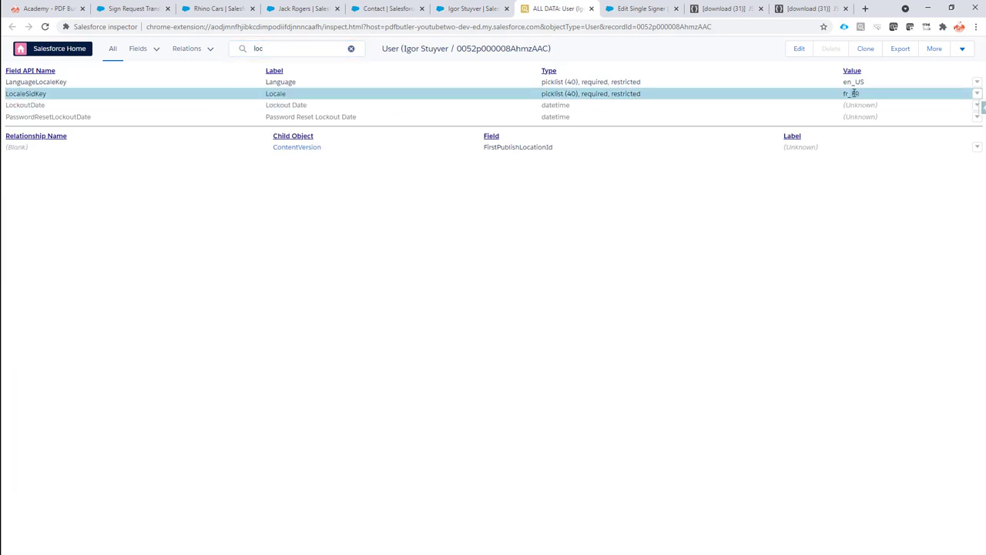
double_click(854, 93)
click(846, 95)
drag(850, 93, 865, 97)
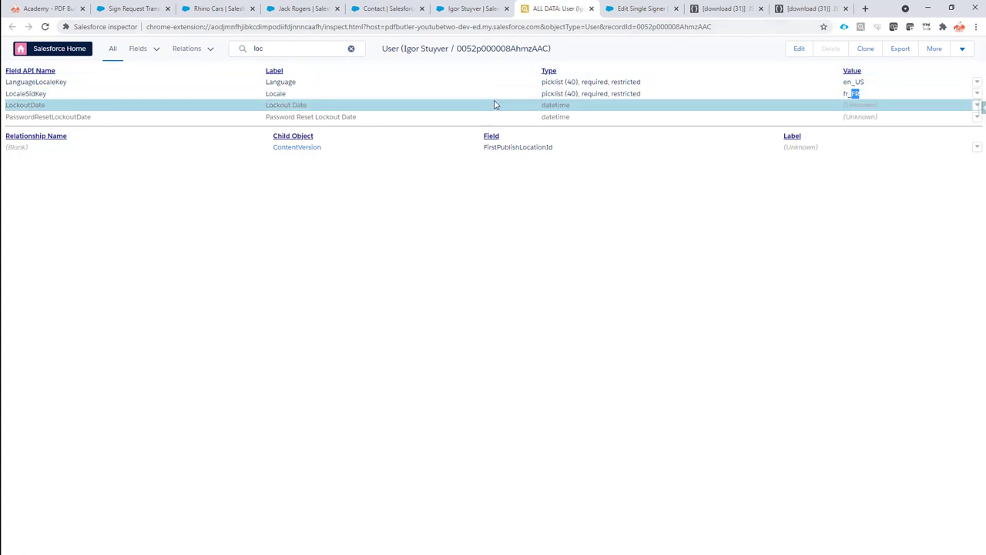
Go back to the Contact fields, open the Locale field's definition, and highlight the API name of its French Belgium picklist value.
click(475, 10)
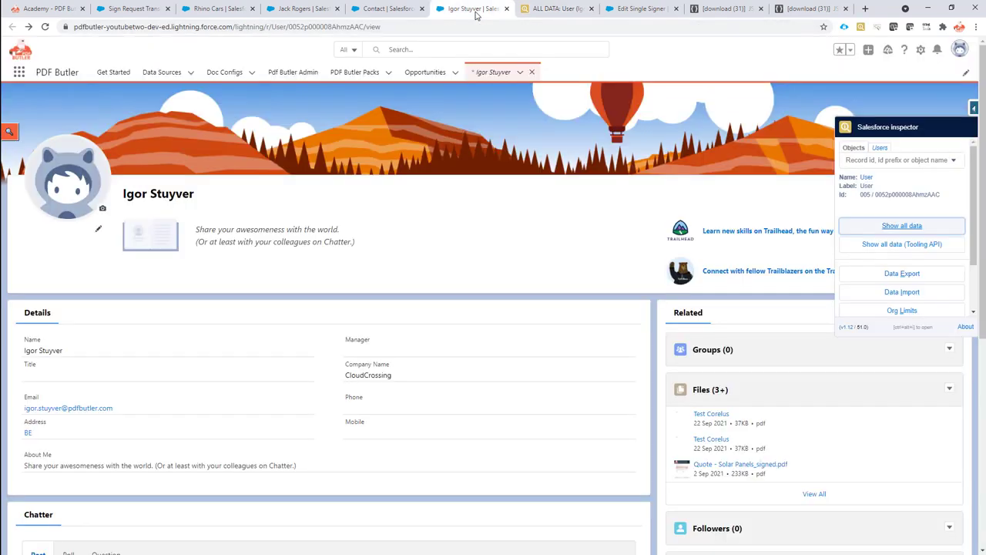
click(400, 10)
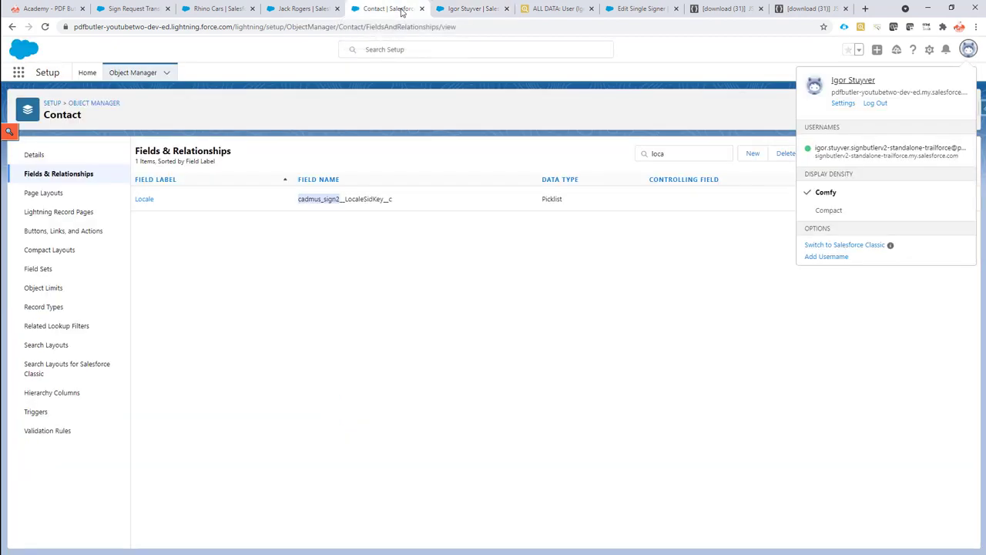
click(145, 199)
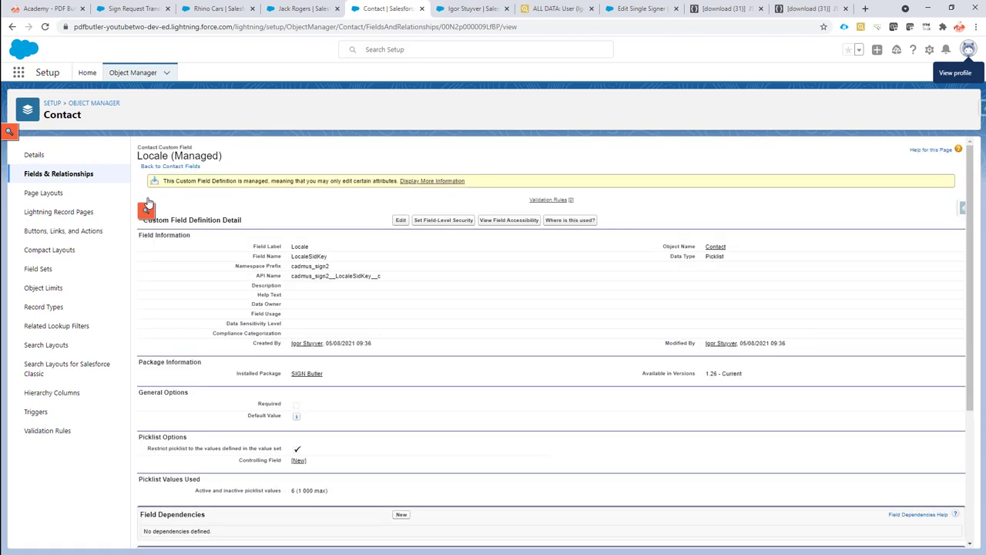
scroll(239, 268, down, 3)
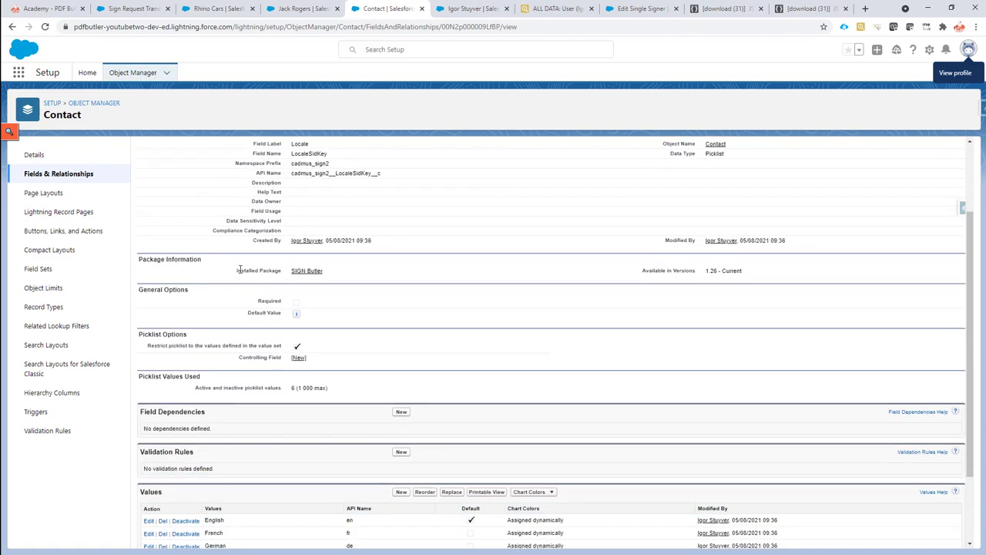
scroll(239, 268, down, 3)
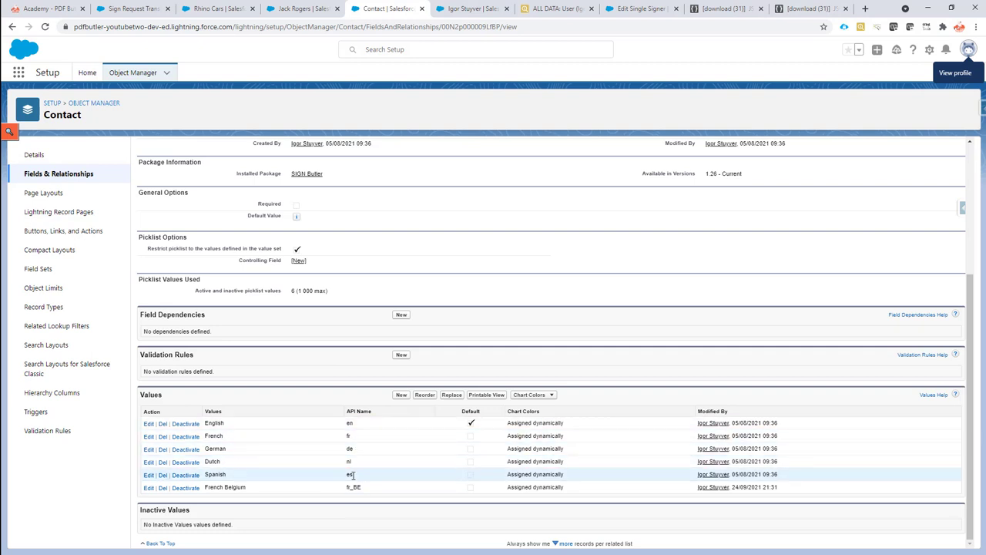
drag(366, 489, 347, 489)
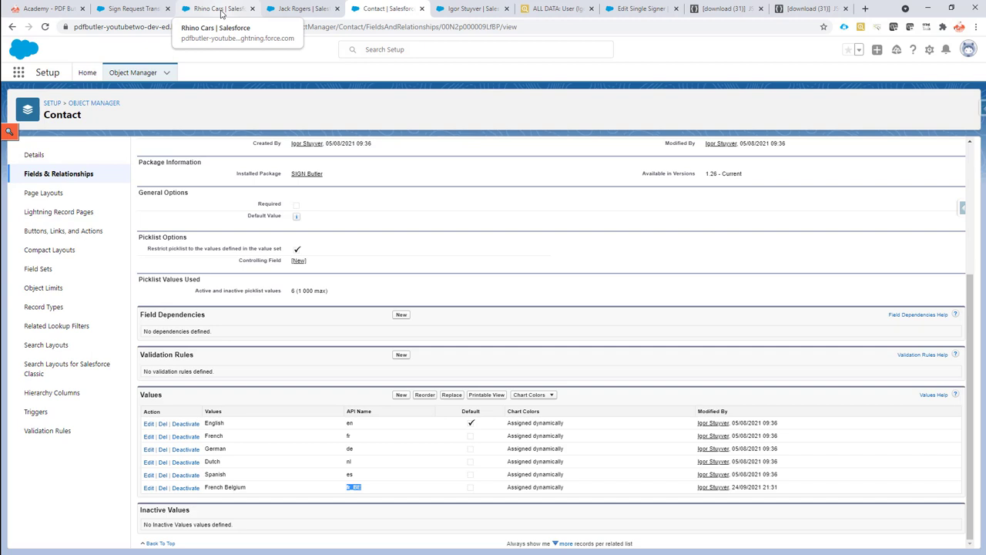
Highlight the record type of the Sign Request Translations data source and create a STATIC VALUES data source named "Custom SIGN Butler Translation".
click(129, 11)
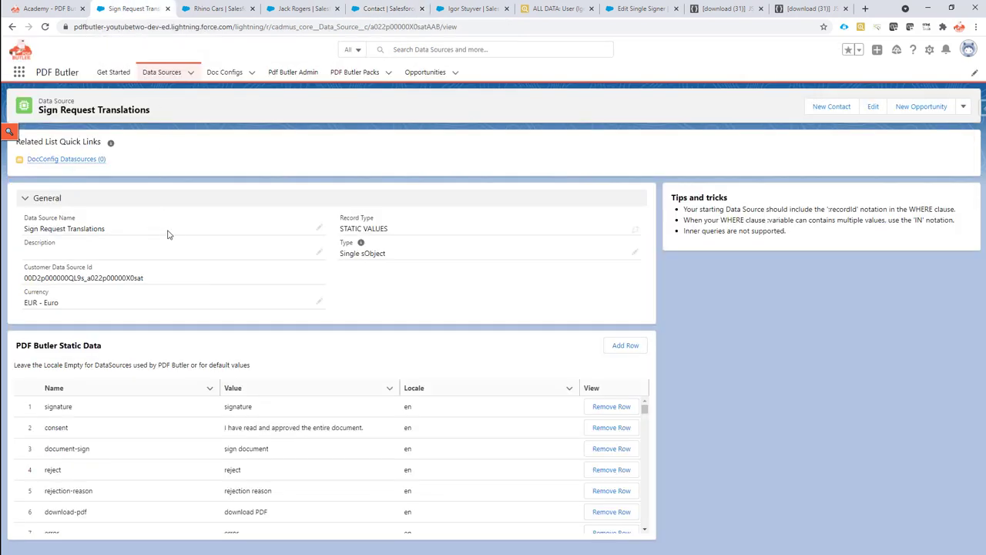
triple_click(341, 237)
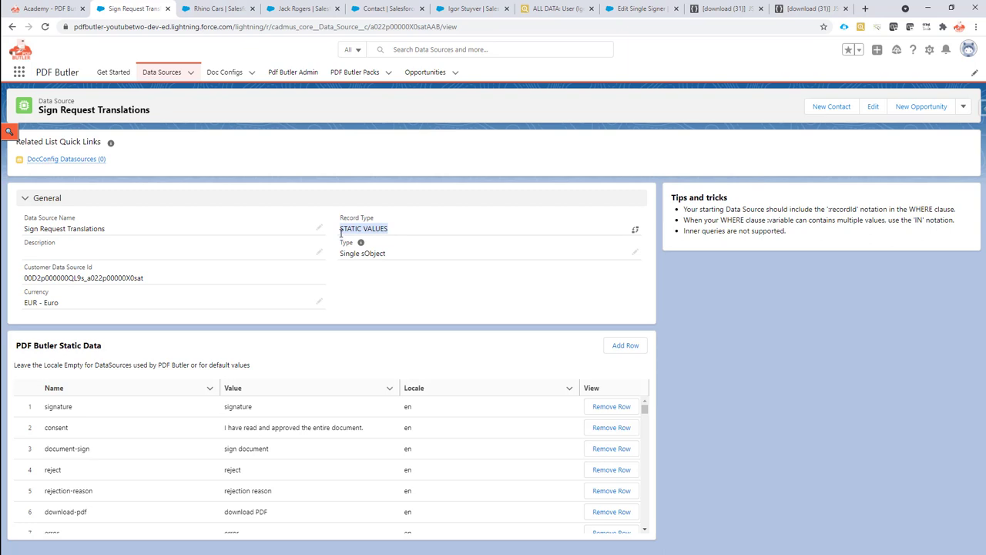
click(190, 75)
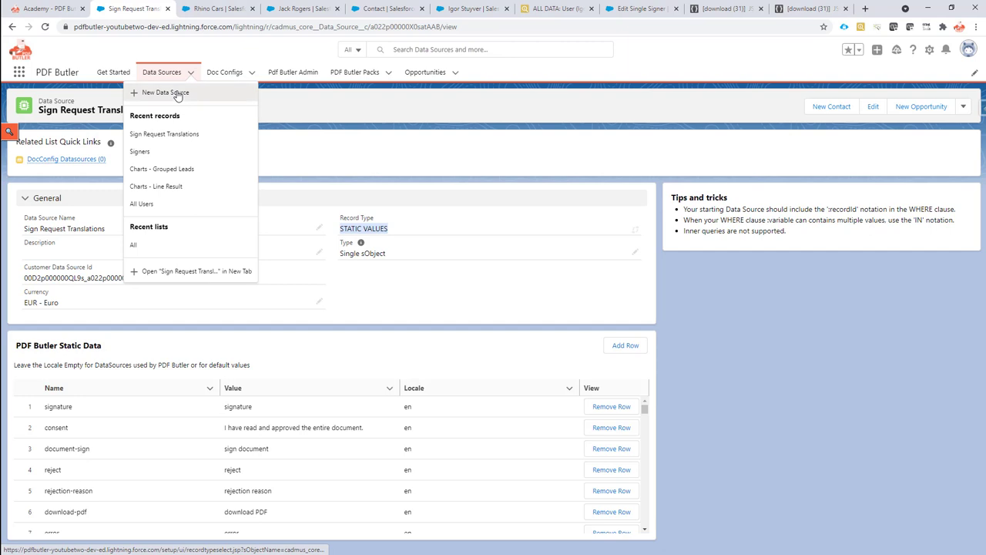
click(177, 94)
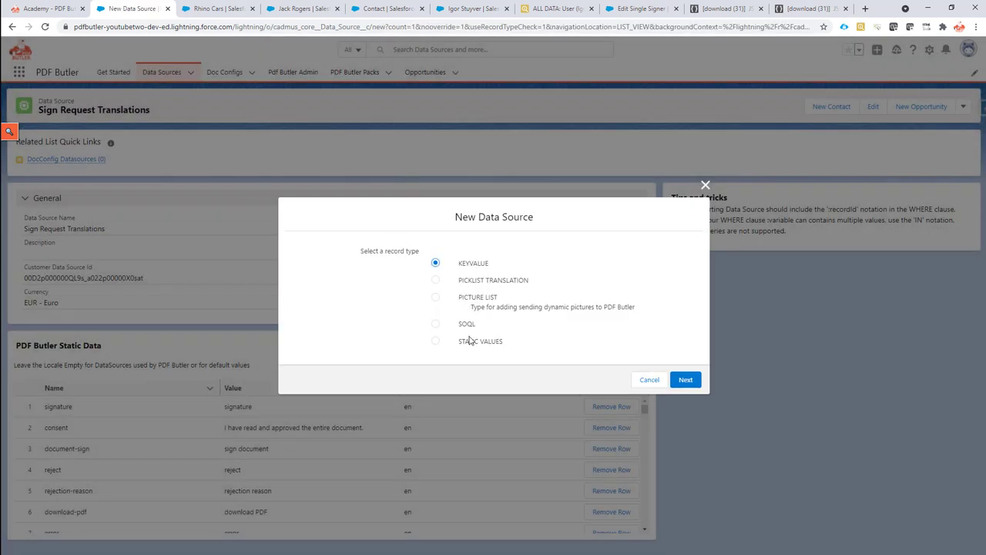
click(469, 343)
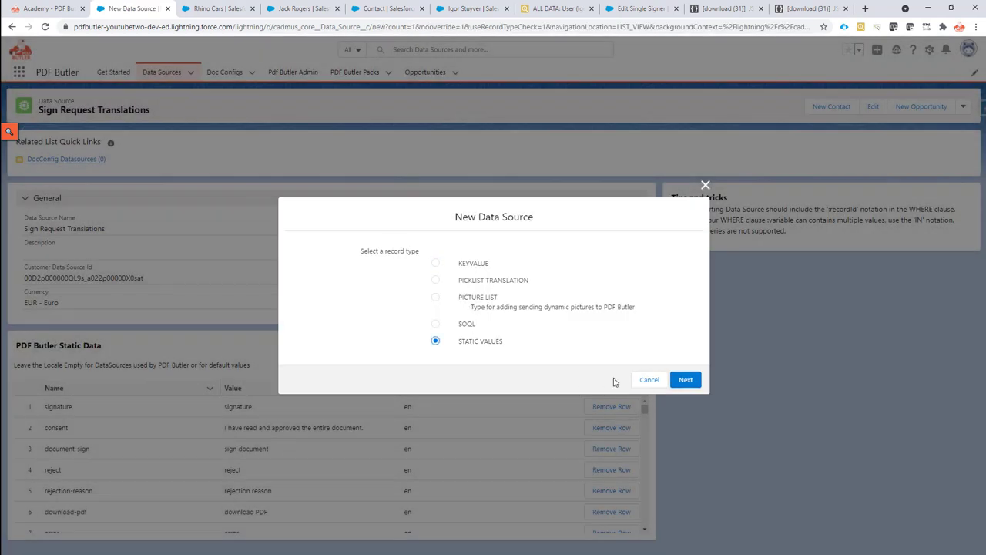
click(687, 381)
click(391, 265)
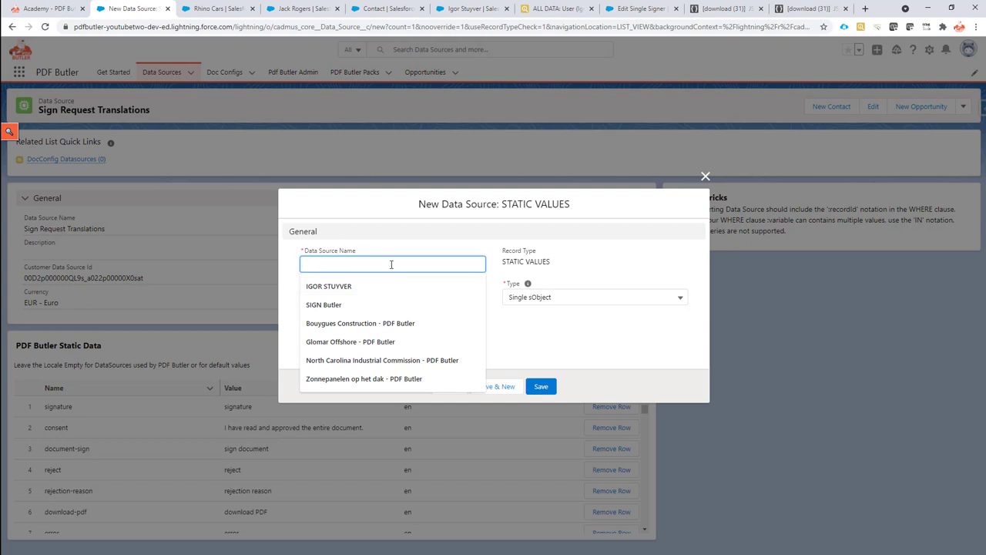
text(Custom SIG)
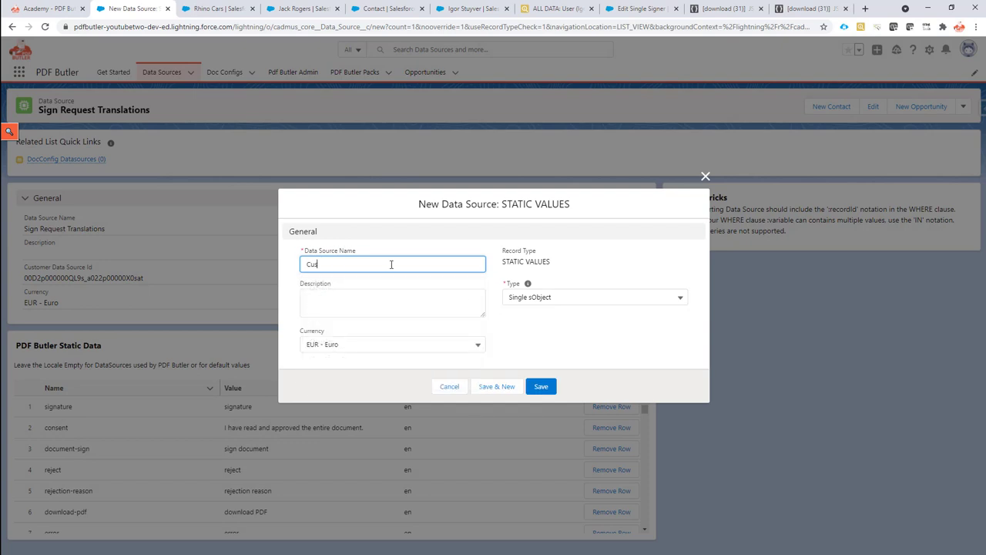
text(N Butler Translation)
click(544, 387)
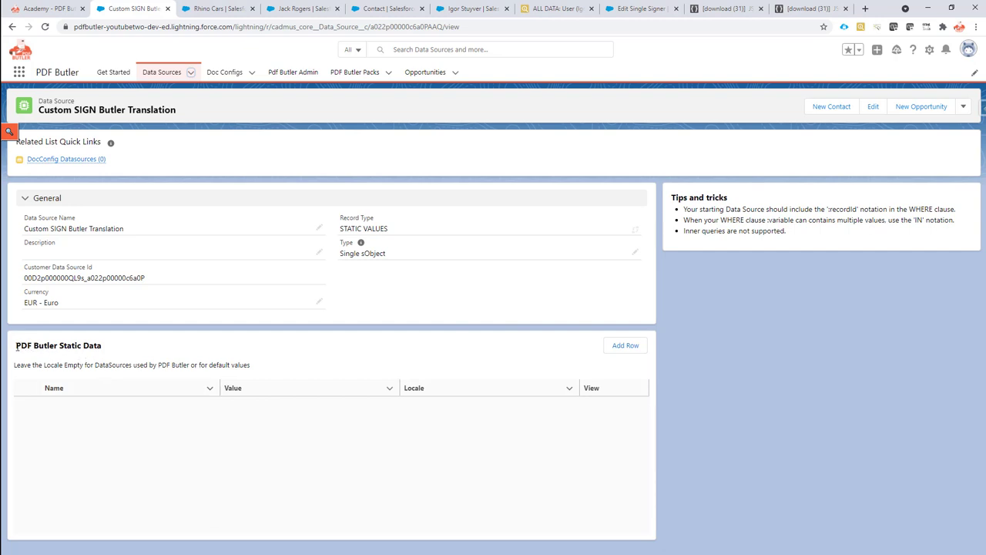
Highlight the new data source's PDF Butler Static Data heading and open the Sign Request Translations data source in a new browser tab for comparison.
drag(34, 348, 102, 353)
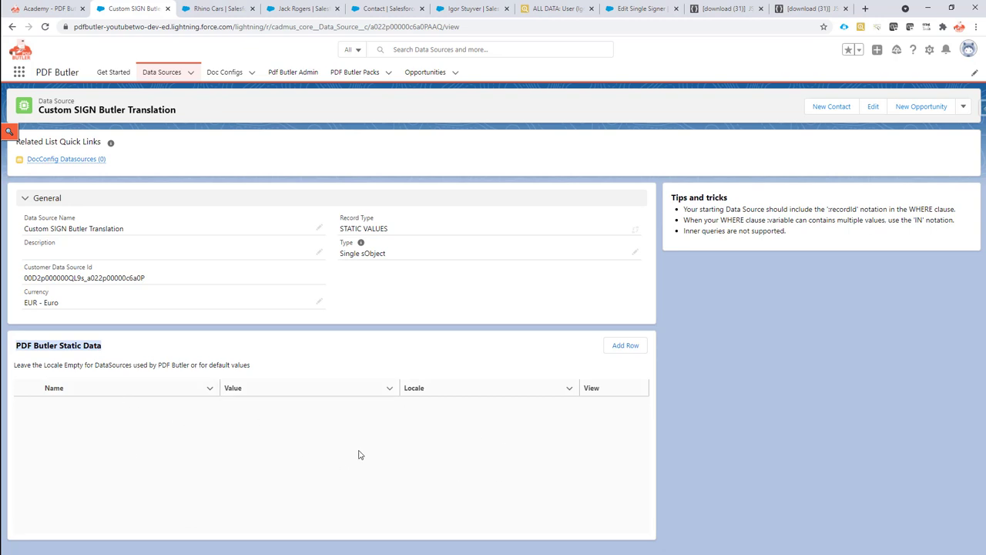
click(190, 72)
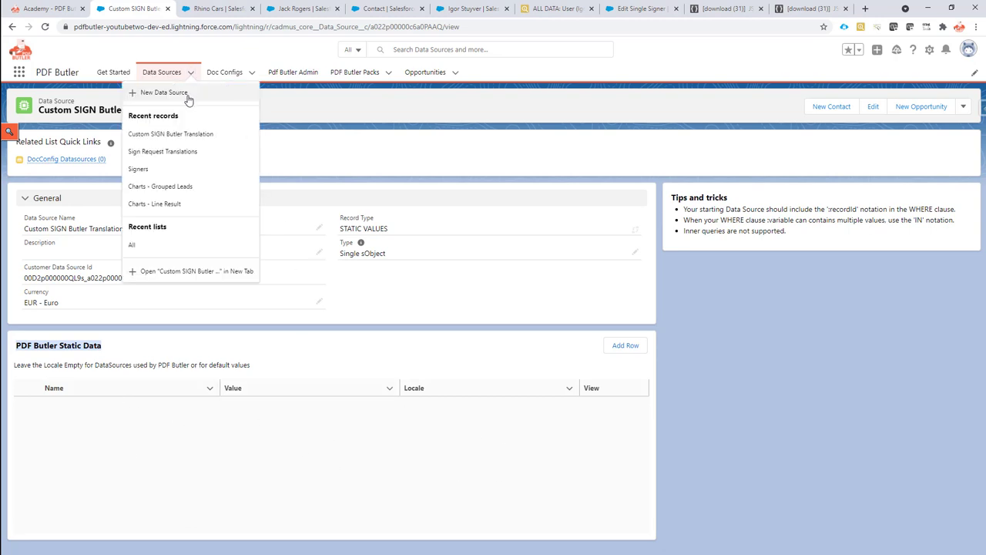
right_click(188, 151)
click(198, 156)
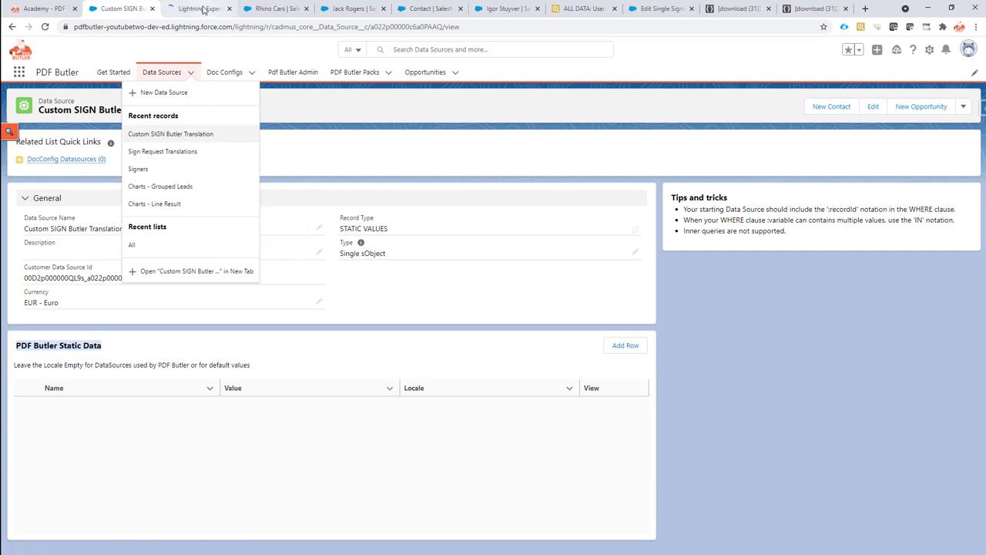
click(196, 8)
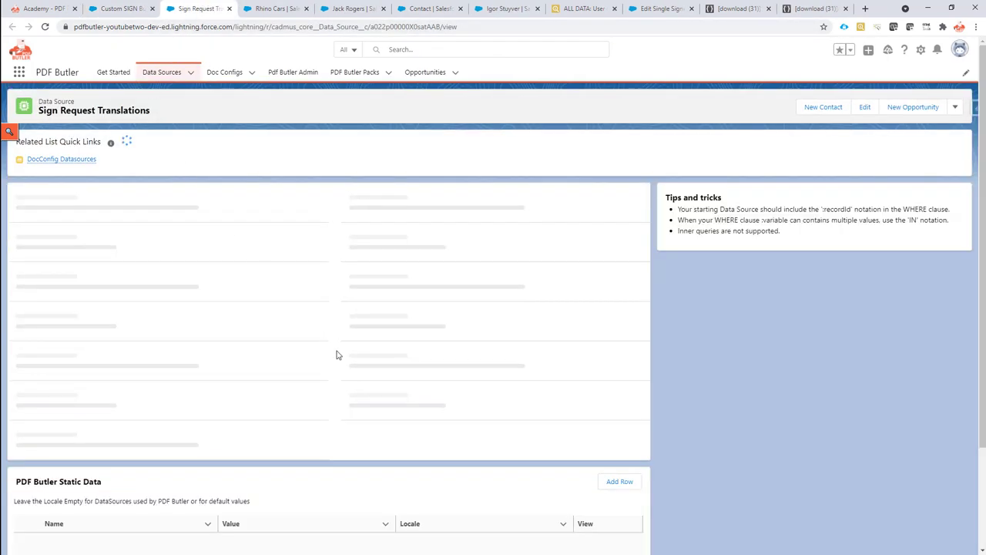
scroll(378, 442, down, 2)
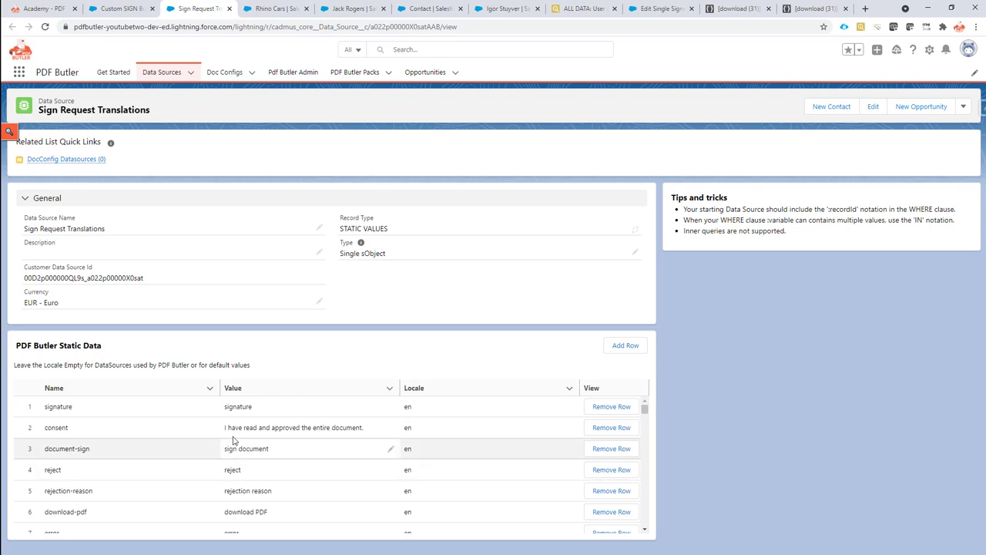
Review the translation downloads on the PDF Butler Academy page and highlight the en entries and signature key in the English JSON in JSON Editor Online.
click(29, 11)
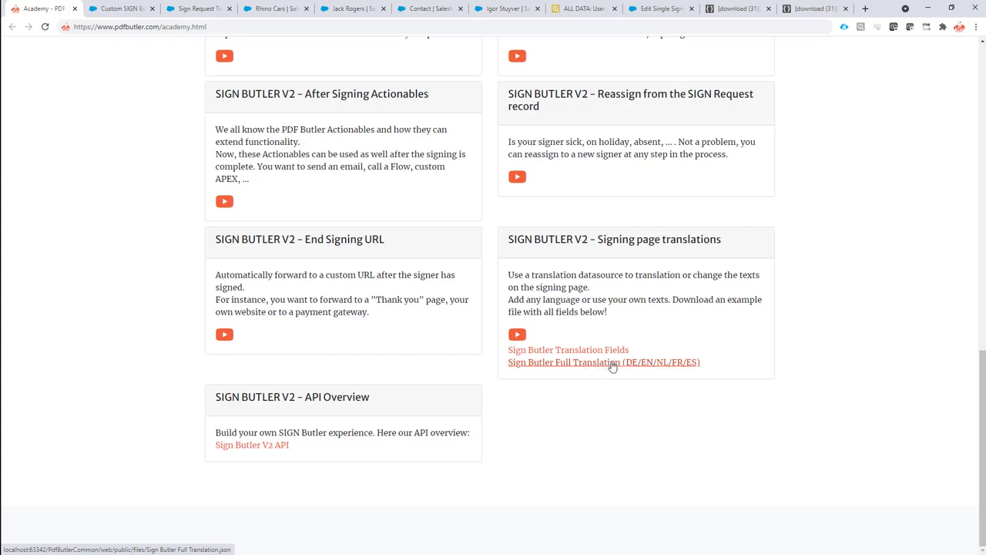
click(726, 9)
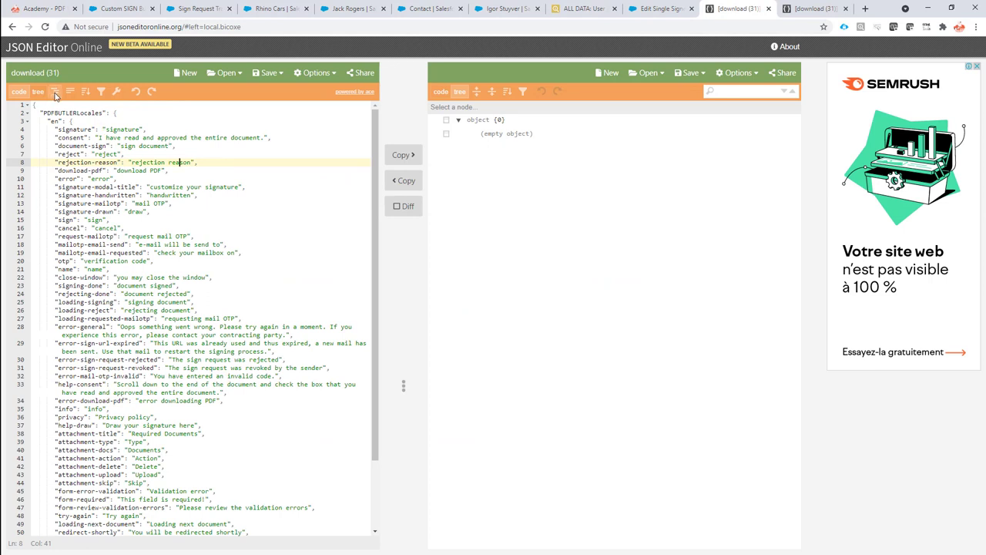
click(54, 122)
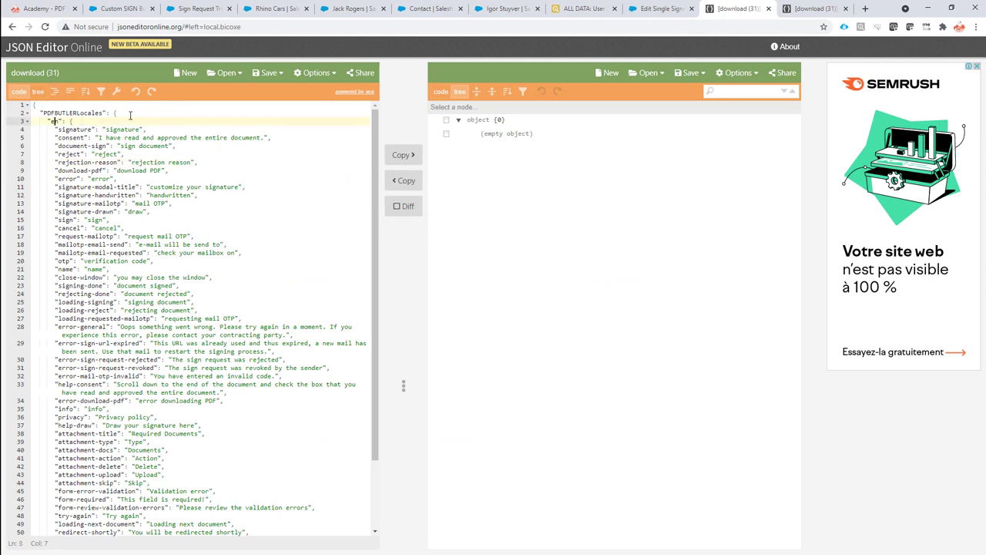
drag(131, 104, 210, 217)
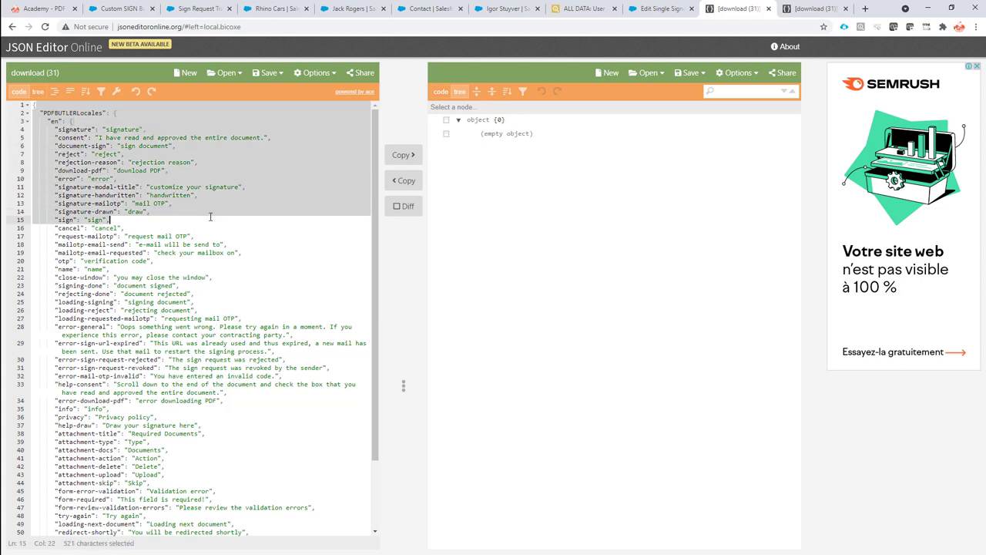
double_click(60, 129)
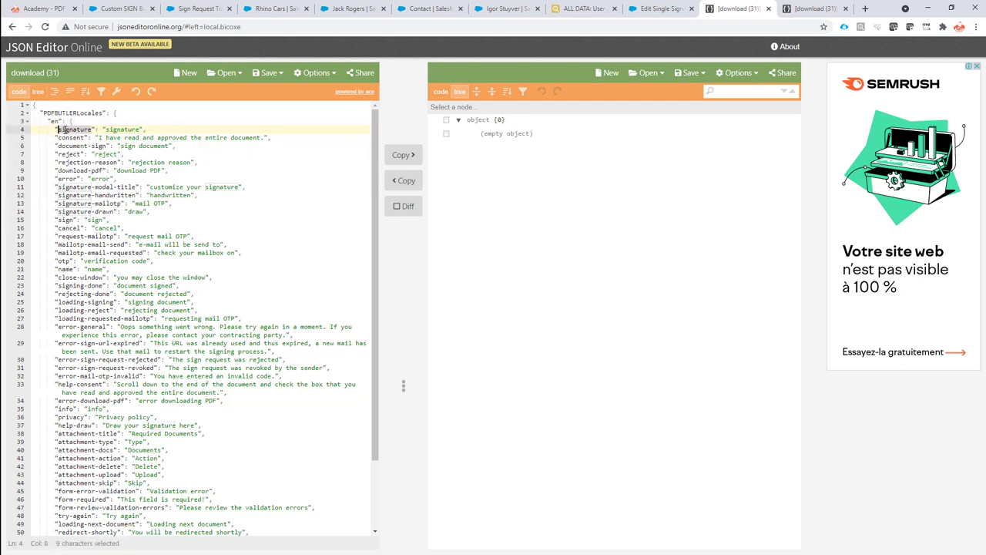
Compact the English translations JSON and format it again with indentation and line breaks.
click(69, 91)
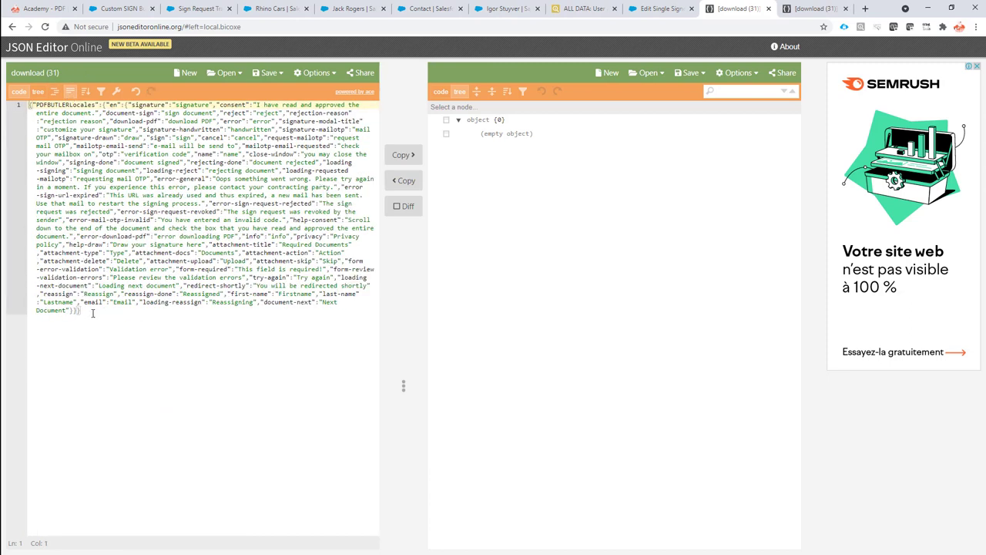
click(56, 92)
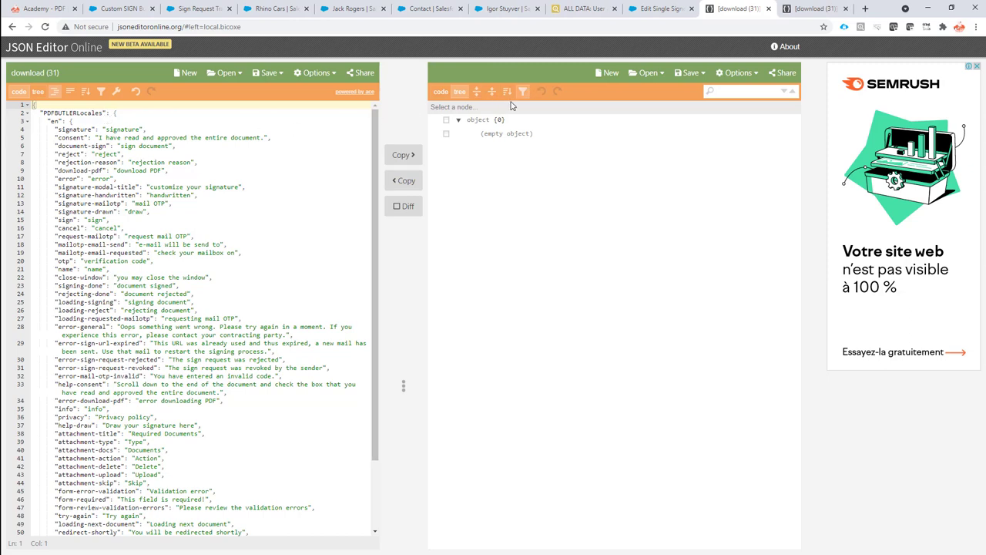
In the full translations JSON, select the complete fr block including its closing brace and copy it.
click(815, 8)
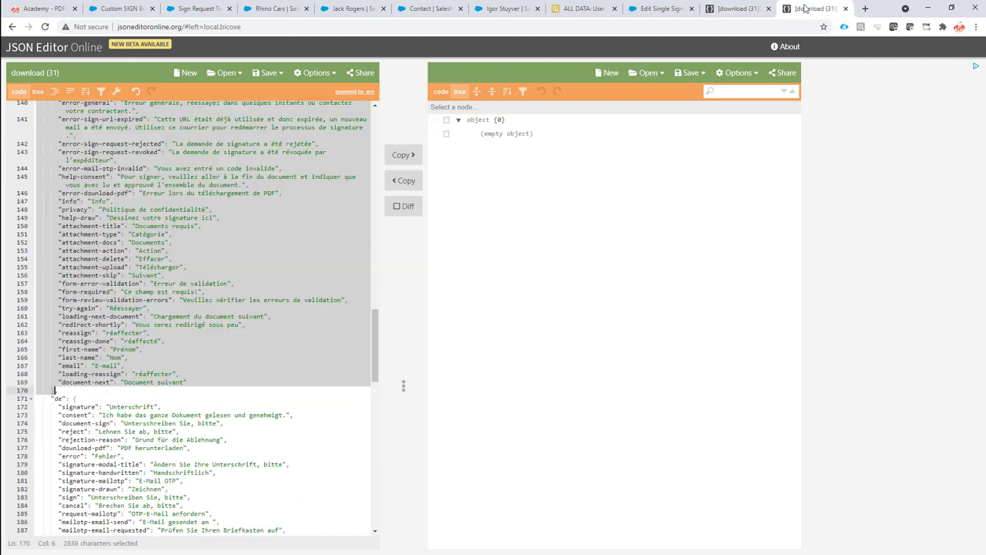
scroll(123, 238, up, 10)
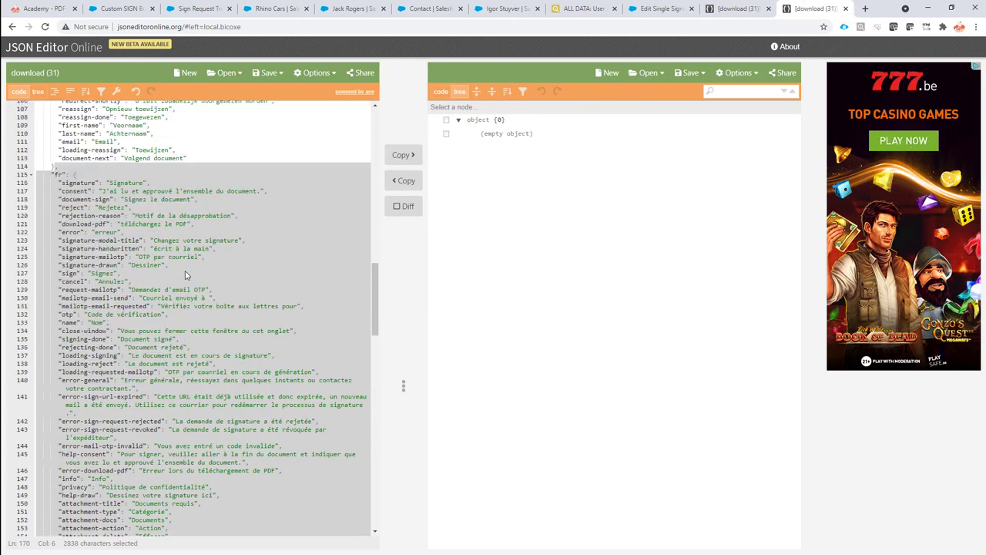
click(73, 203)
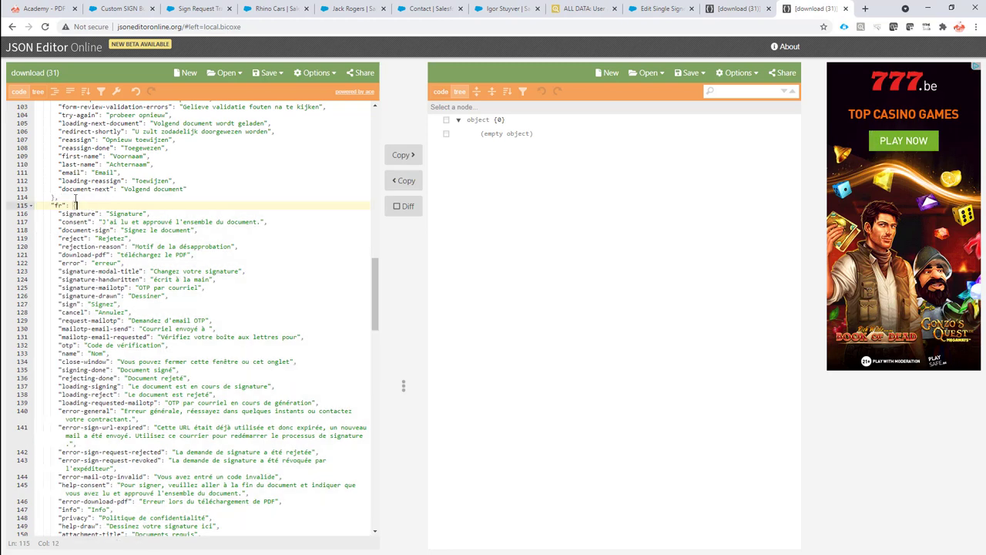
drag(37, 205, 54, 452)
scroll(87, 229, down, 4)
scroll(87, 231, down, 6)
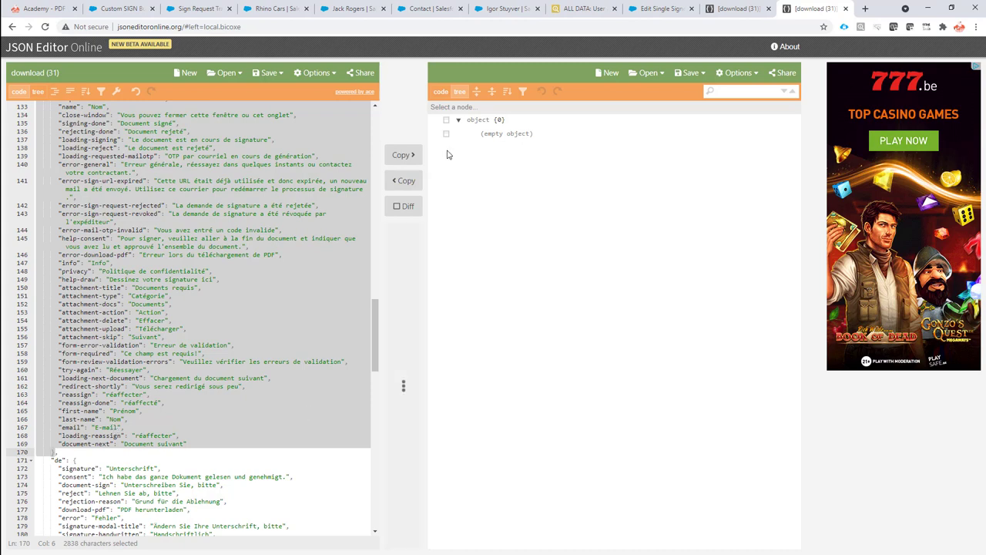
right_click(247, 202)
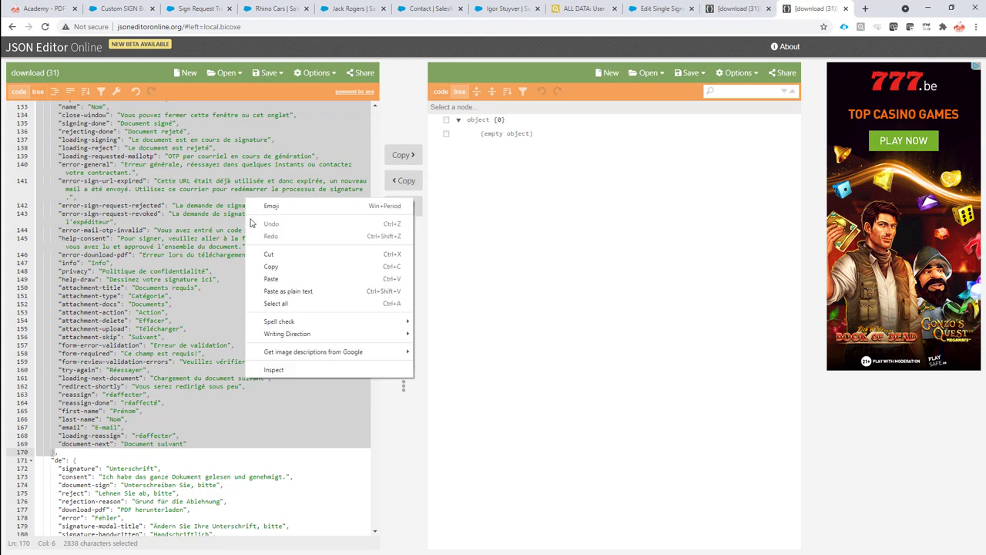
click(265, 266)
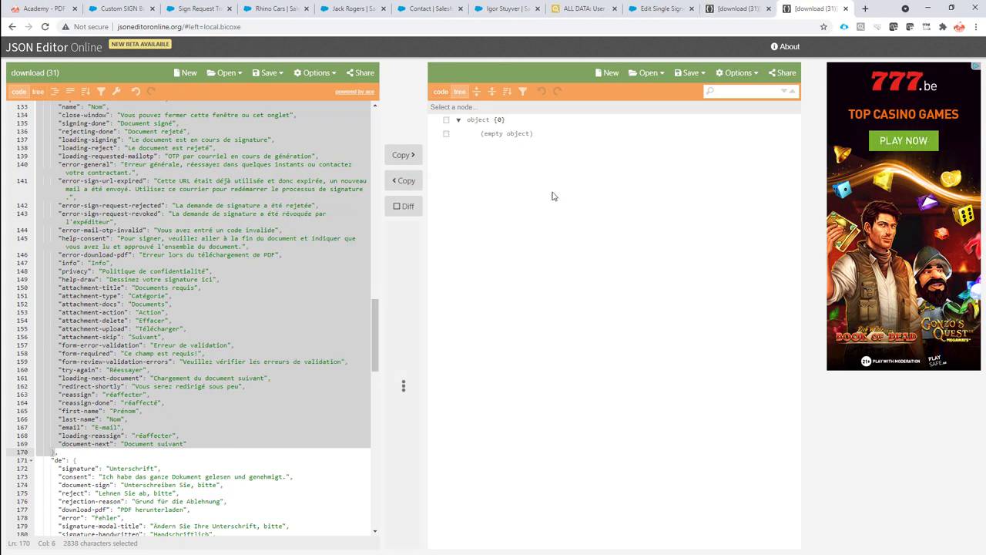
Paste the copied fr block after the en block's closing brace in the English translations JSON.
click(723, 11)
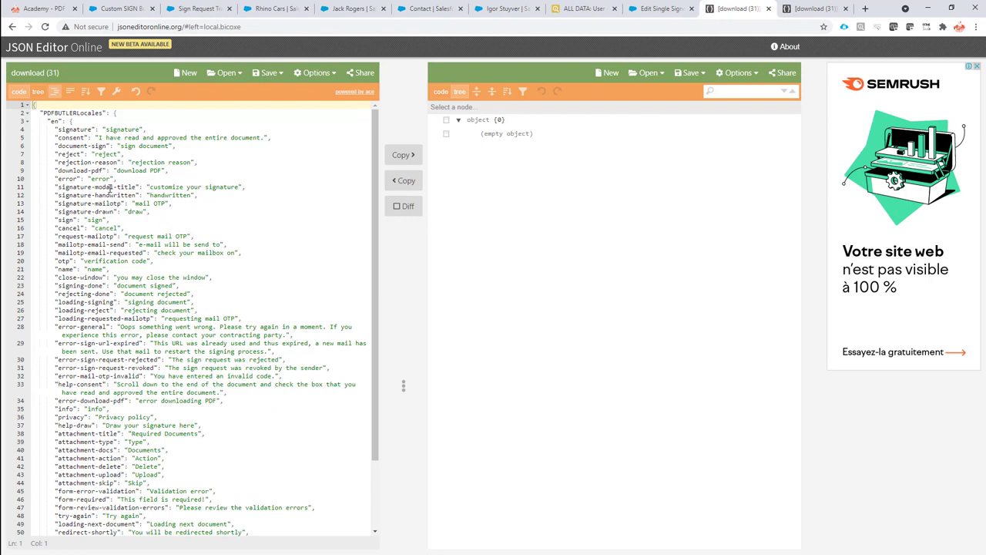
click(108, 121)
scroll(132, 126, down, 2)
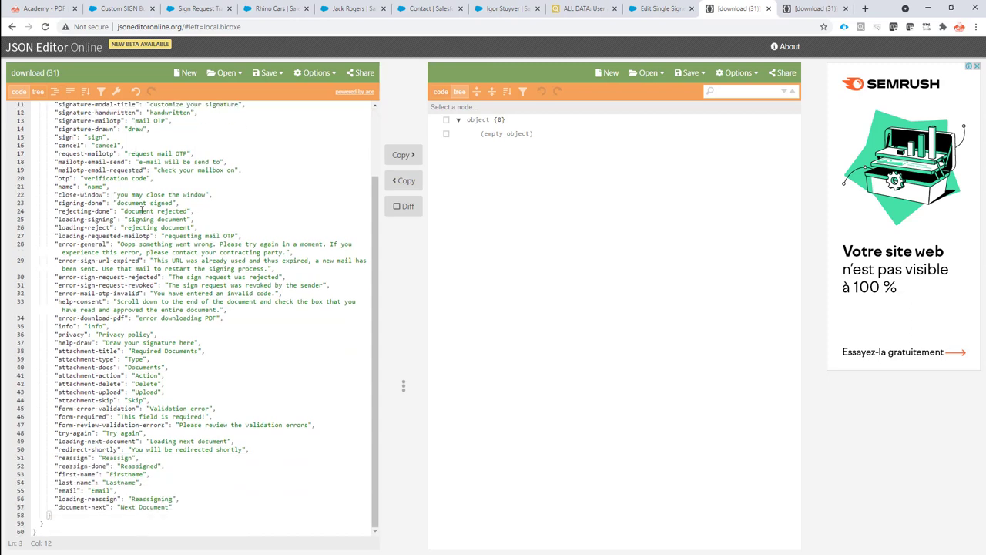
click(81, 513)
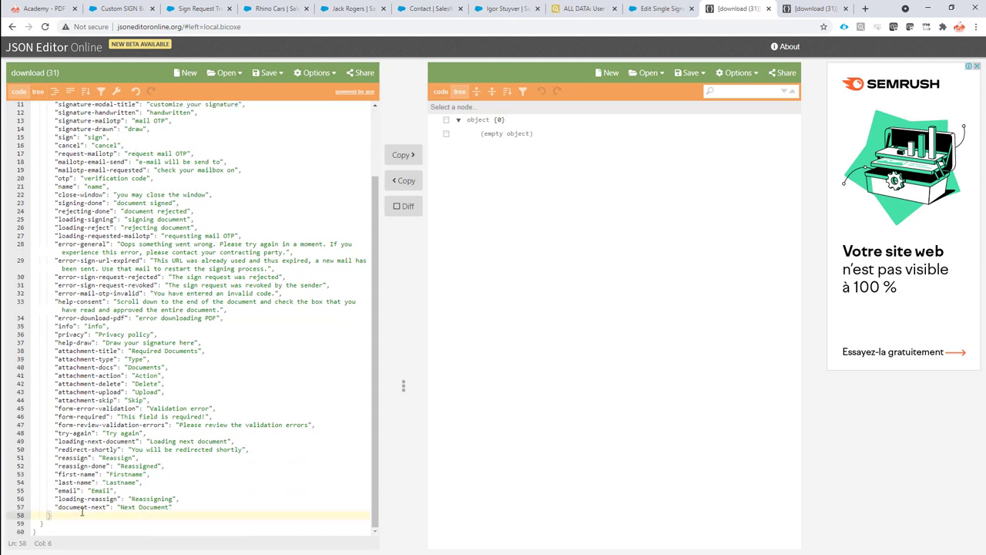
key(ctrl+v)
Try the locale codes fr_BE and pl_PL as the key of the pasted French block.
scroll(82, 509, up, 4)
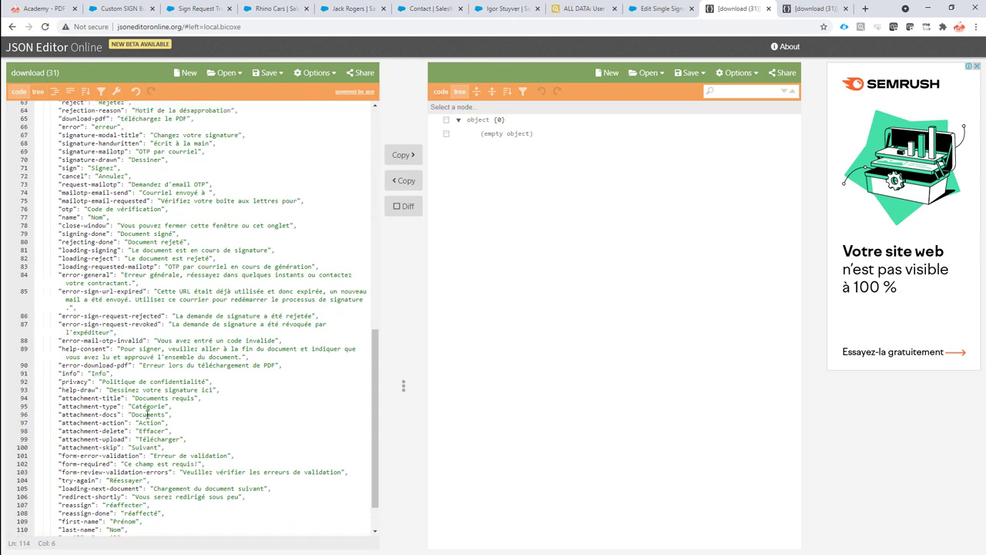
click(64, 192)
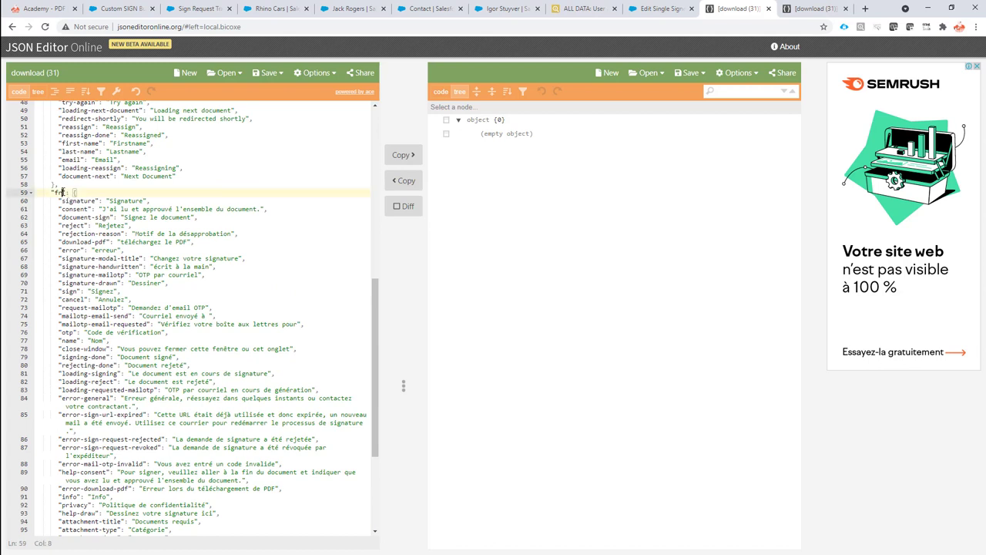
text(_BE)
drag(75, 192, 54, 193)
text(dt_PT)
shift+click(56, 193)
key(BackSpace)
text(pl_PL)
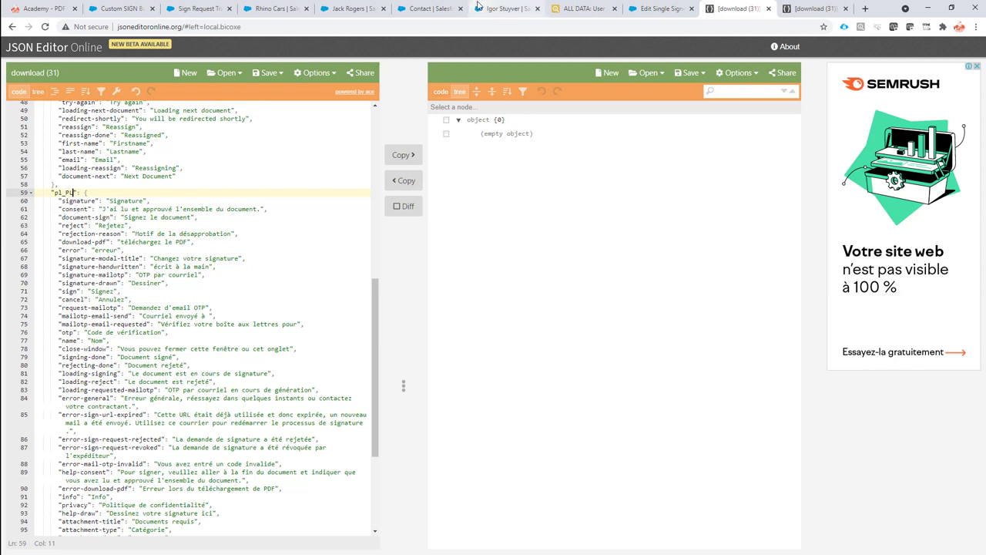
Examine the LocaleSidKey value in the user's record data, highlighting the full code and its language part.
click(562, 8)
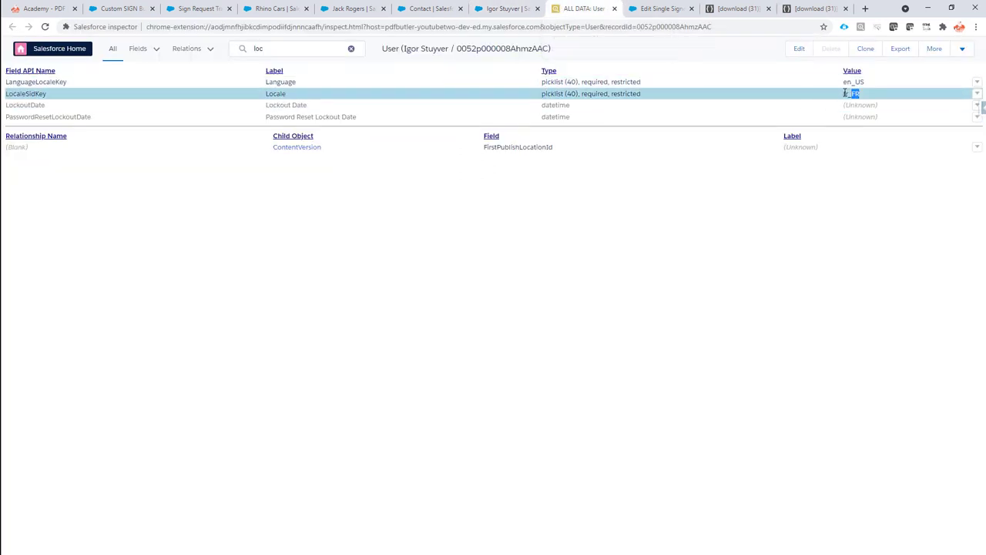
drag(843, 93, 863, 95)
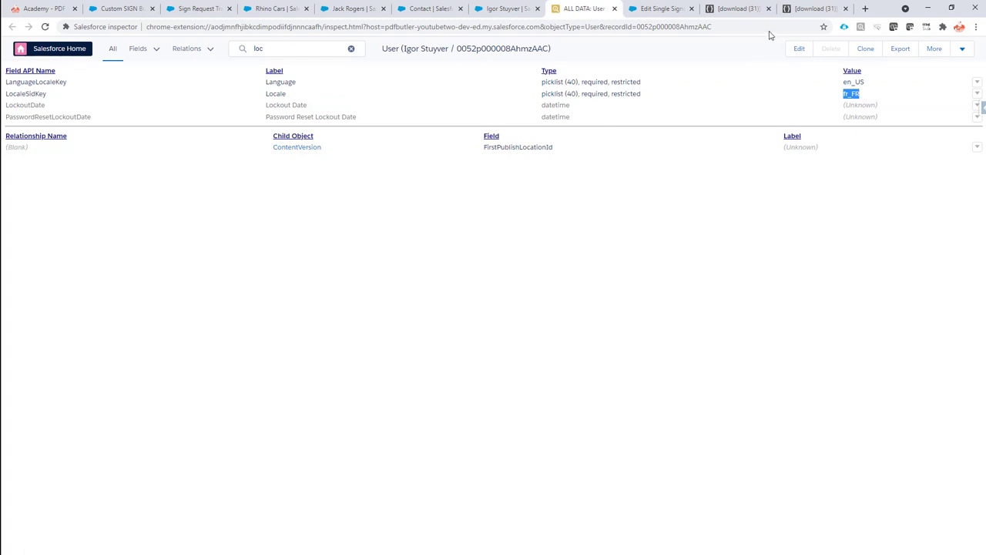
click(840, 93)
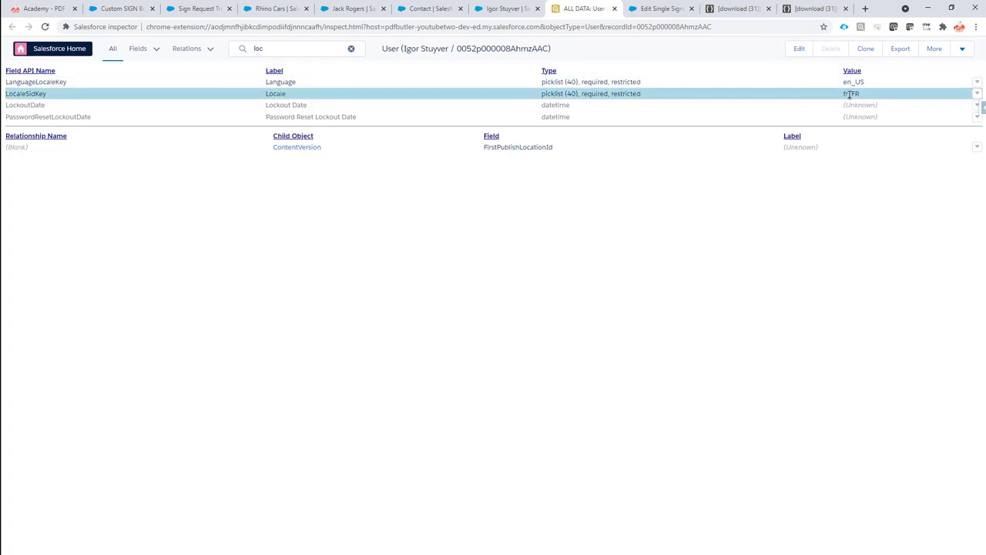
drag(848, 93, 843, 93)
Return to the combined translations JSON and set the pasted French block's key to fr_BE.
click(726, 11)
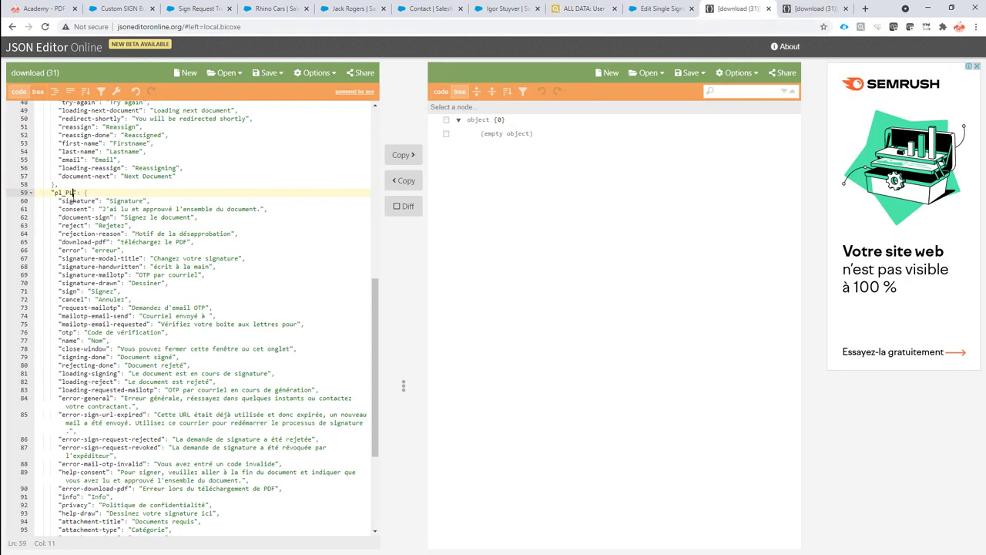
double_click(68, 192)
text(fr_FR)
key(BackSpace)
key(BackSpace)
text(BE)
Append " fr_BE" to the signature and reject values in the French block.
click(145, 202)
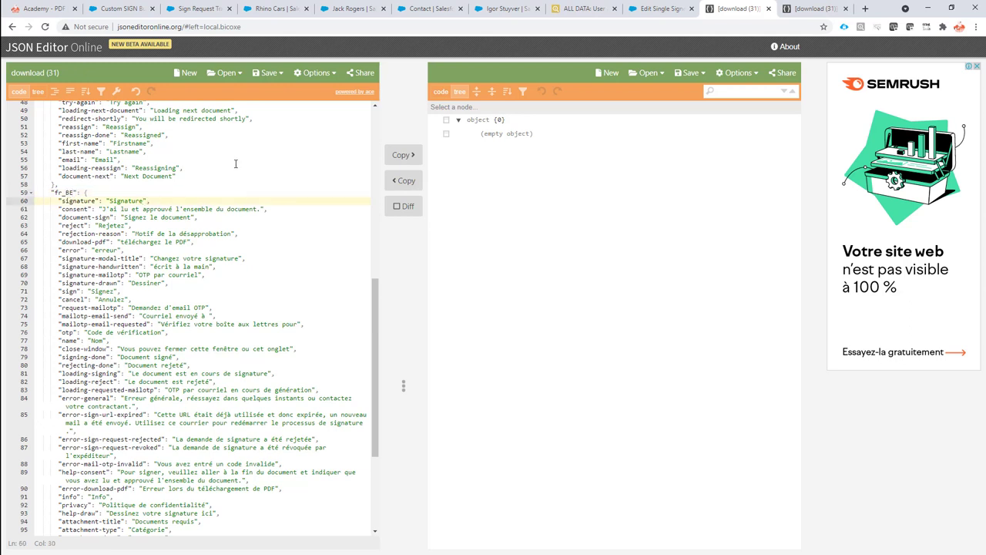
text(fr_BE)
key(ctrl+shift+Left)
key(ctrl+c)
key(Down)
key(Down)
key(Down)
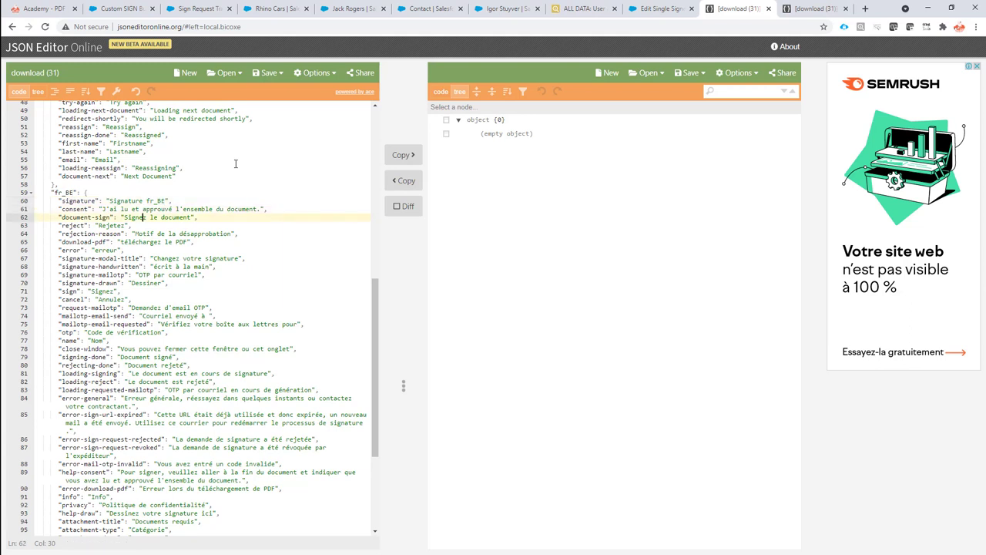
text(fr_BE)
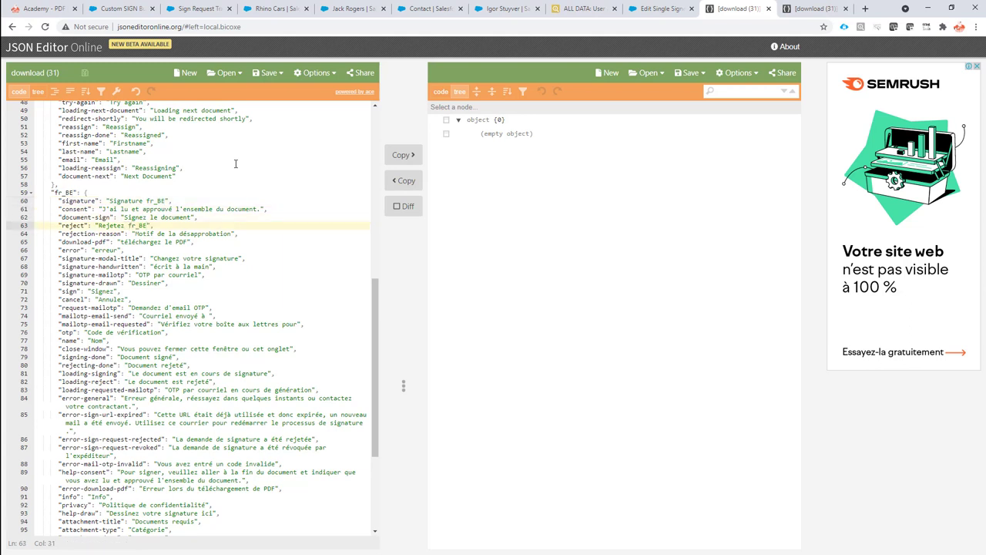
Append " fr_BE" to the download-pdf value in the French block.
key(Down)
key(Down)
key(End)
key(Left)
key(Left)
text(fr_BE)
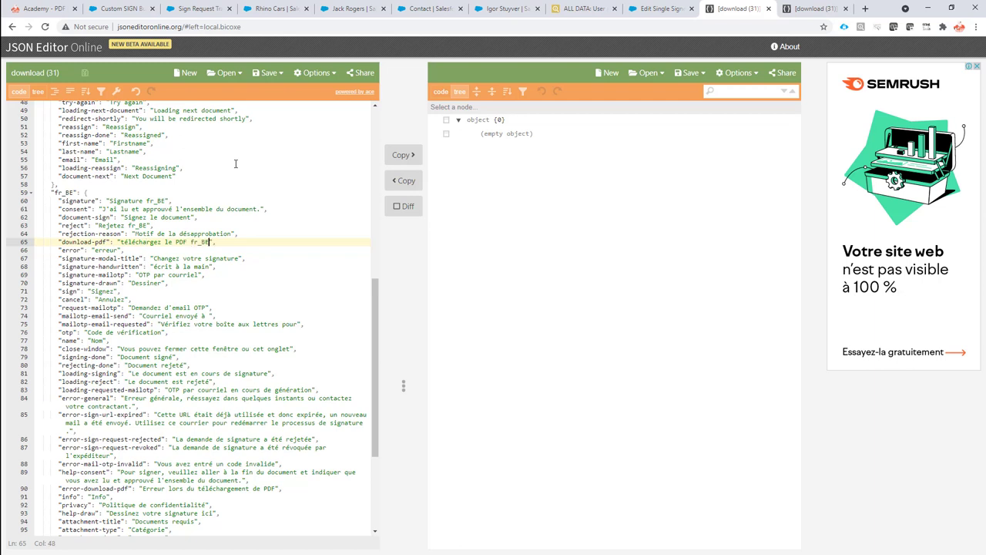
Append " fr_BE" to the sign, cancel and consent values in the French block.
key(Up)
key(Down)
key(Down)
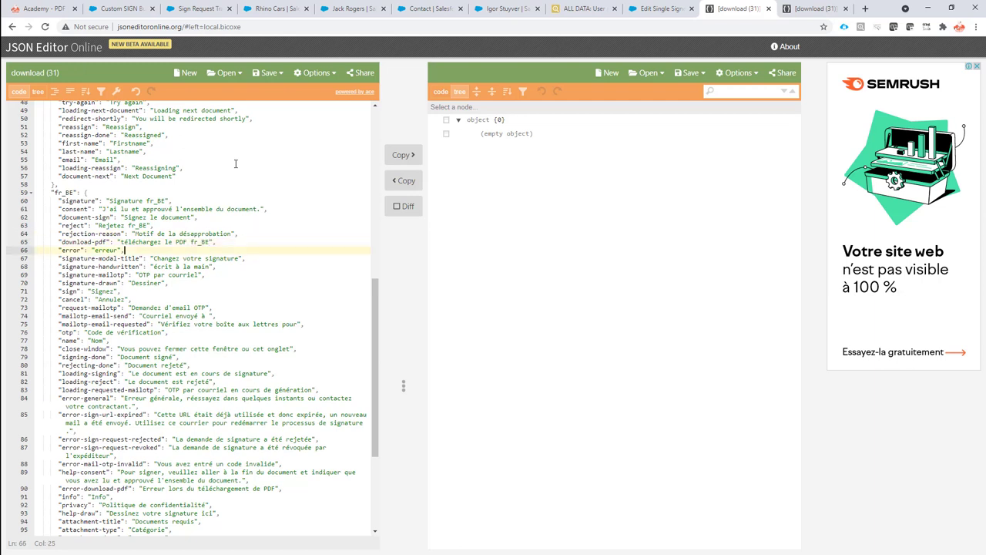
key(Down)
key(Down)
key(Down)
key(Down)
key(Down)
key(Left)
key(Left)
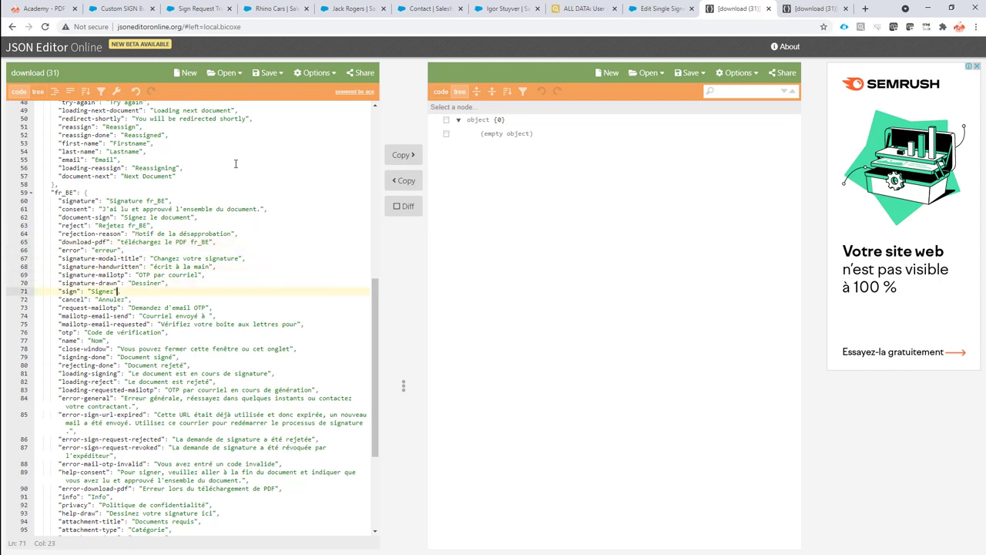
key(ctrl+v)
key(Down)
key(Left)
key(Left)
key(ctrl+v)
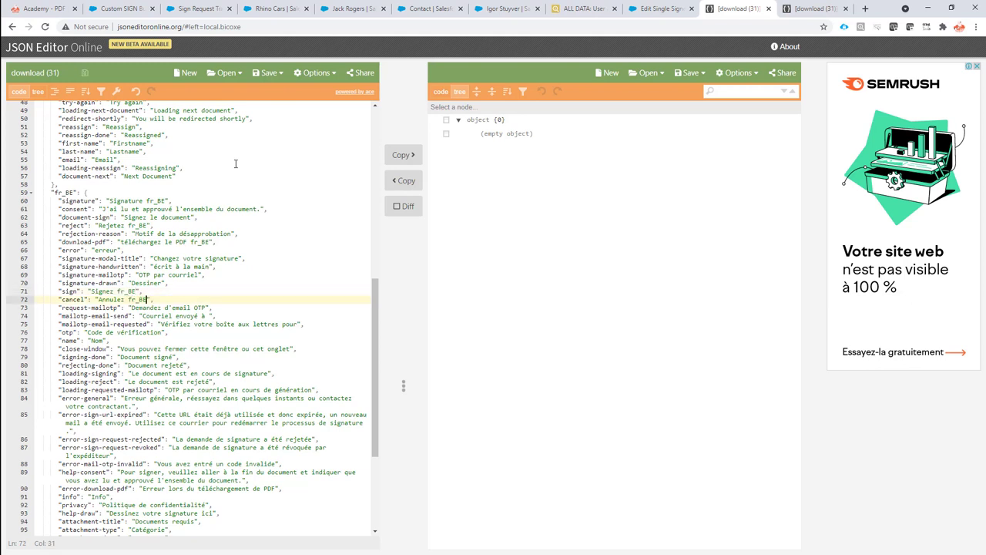
click(280, 210)
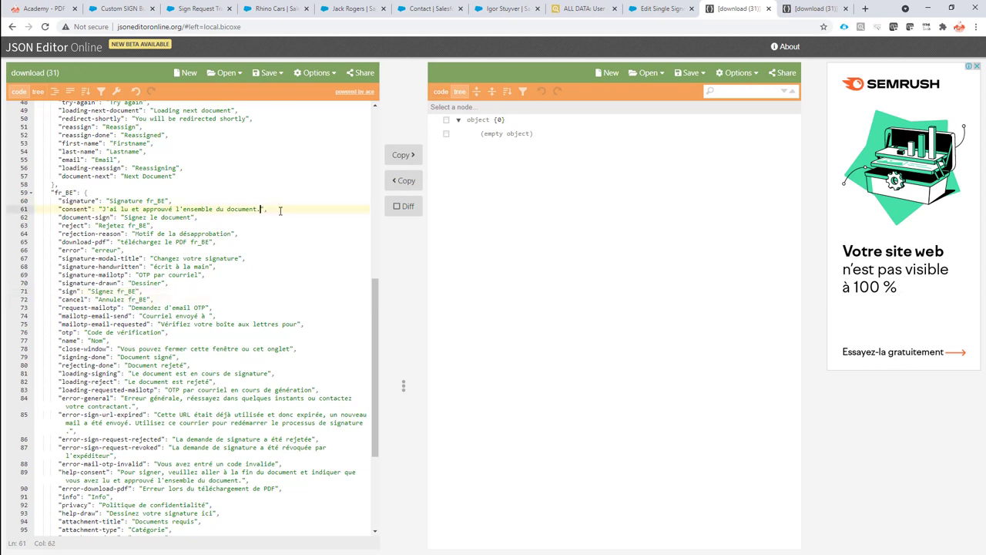
key(ctrl+v)
Compact the combined en and fr_BE translations JSON, removing all whitespace.
scroll(177, 178, up, 2)
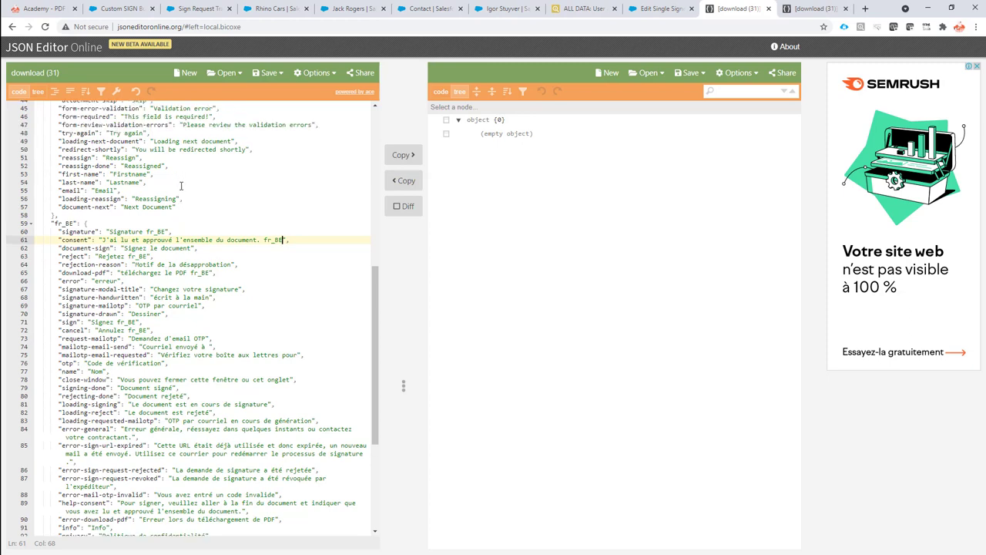
scroll(139, 214, up, 5)
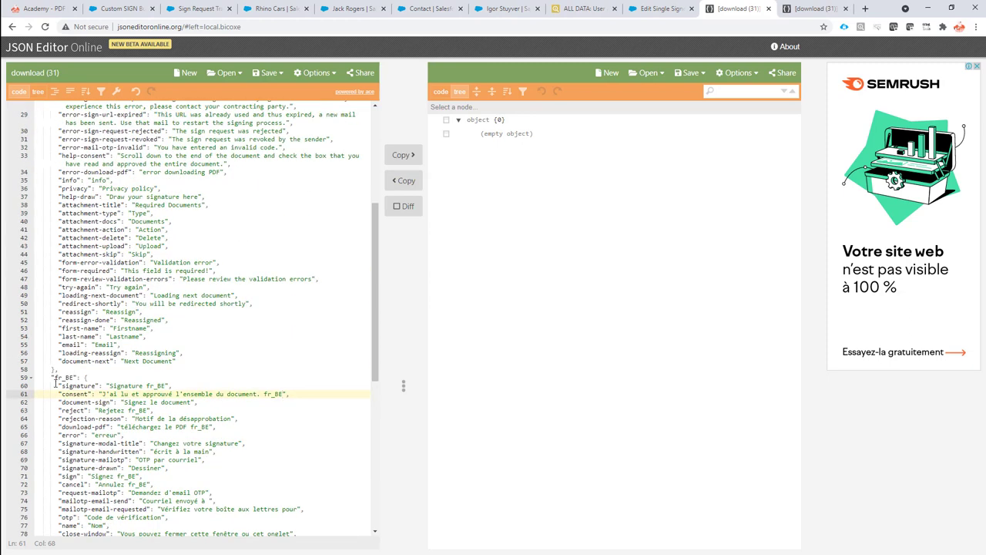
scroll(120, 312, up, 9)
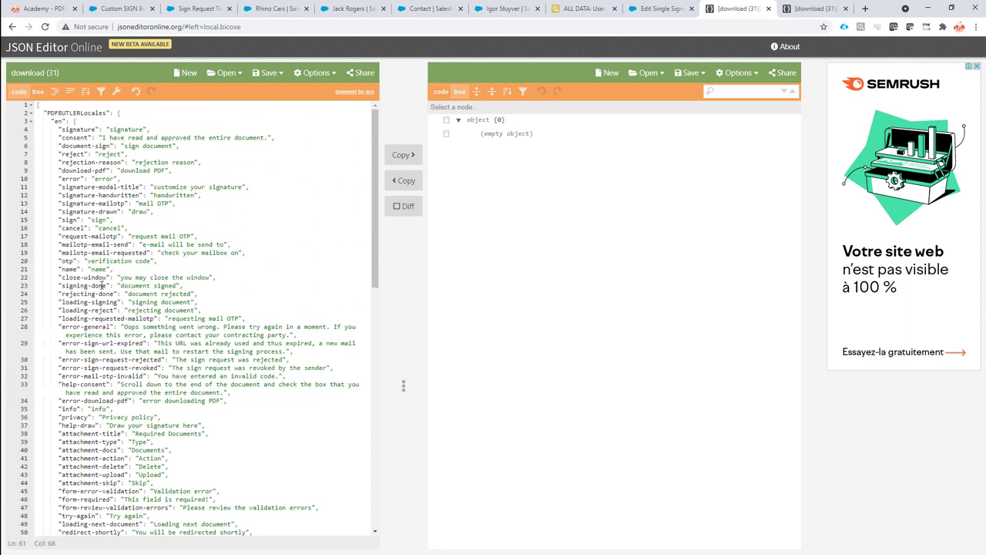
click(72, 93)
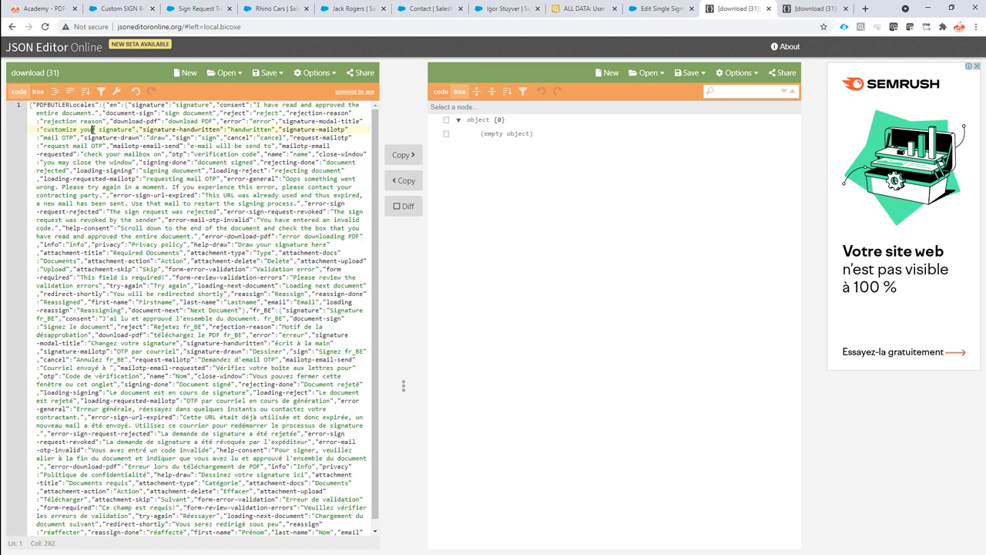
key(ctrl+a)
right_click(100, 142)
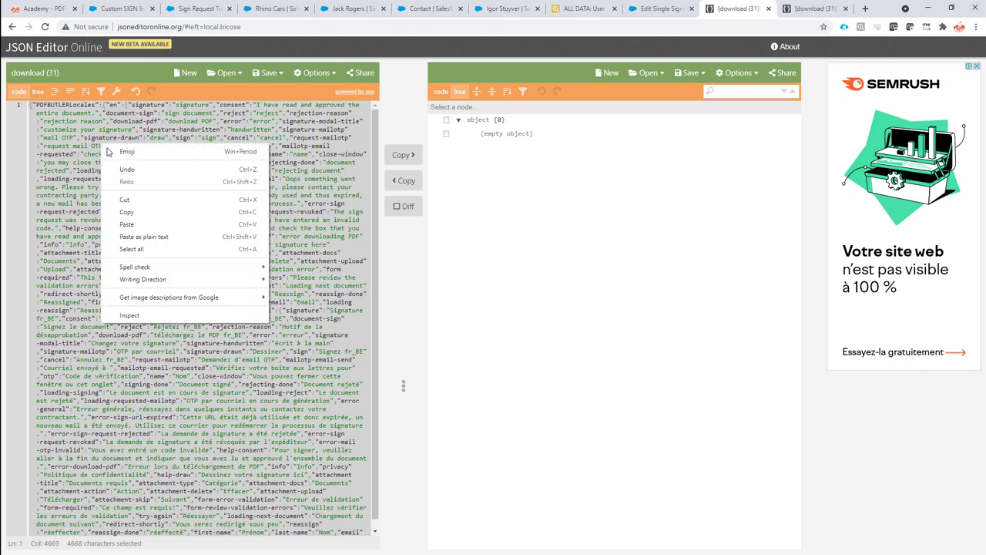
click(151, 204)
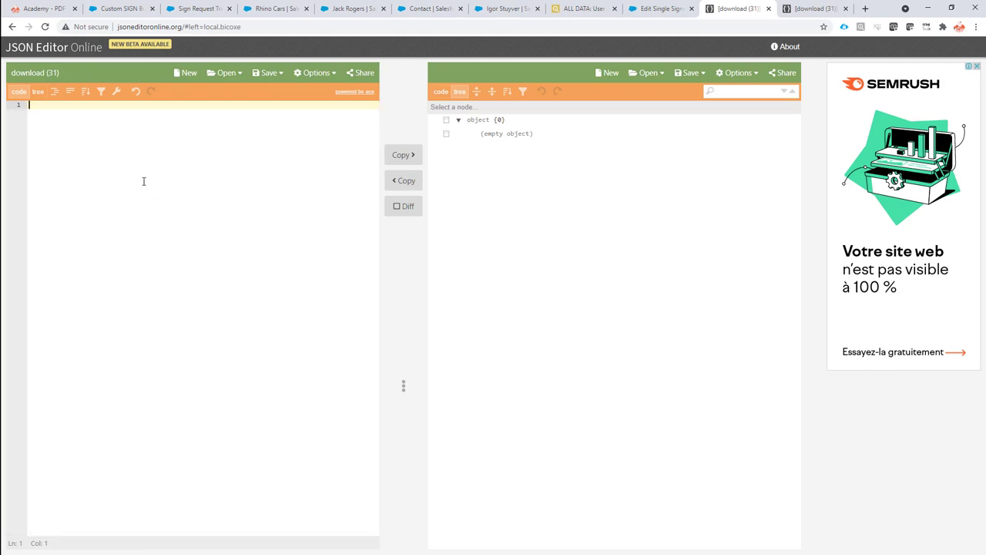
key(ctrl+v)
Copy the entire compacted translations JSON.
key(ctrl+a)
right_click(155, 193)
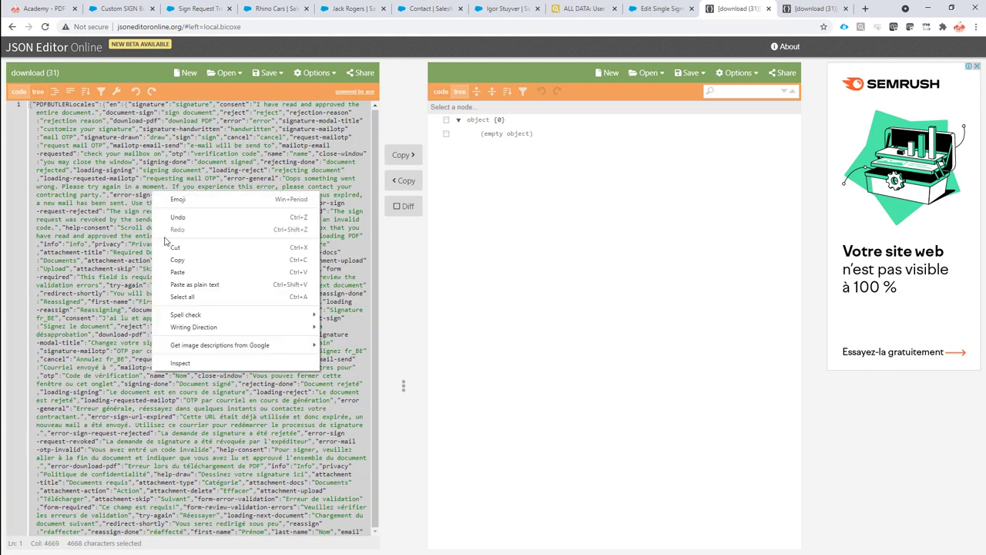
click(177, 260)
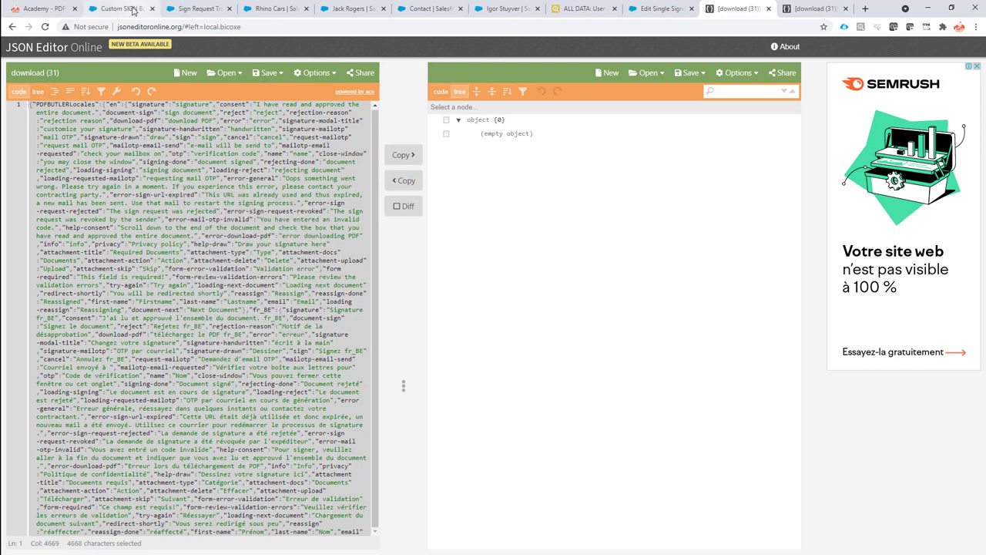
Open the Custom SIGN Butler Translation data source's full field data from Salesforce inspector in a new browser tab.
click(132, 8)
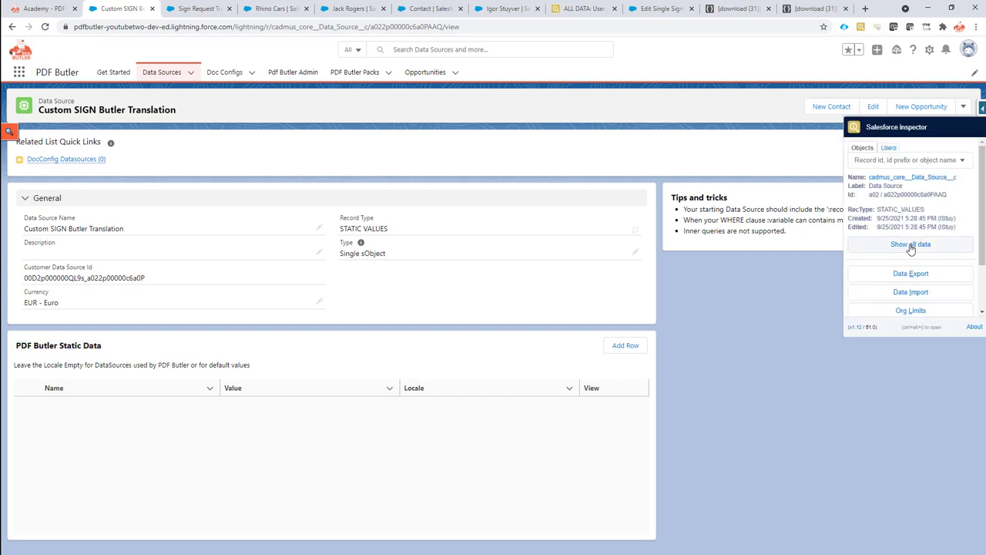
right_click(911, 249)
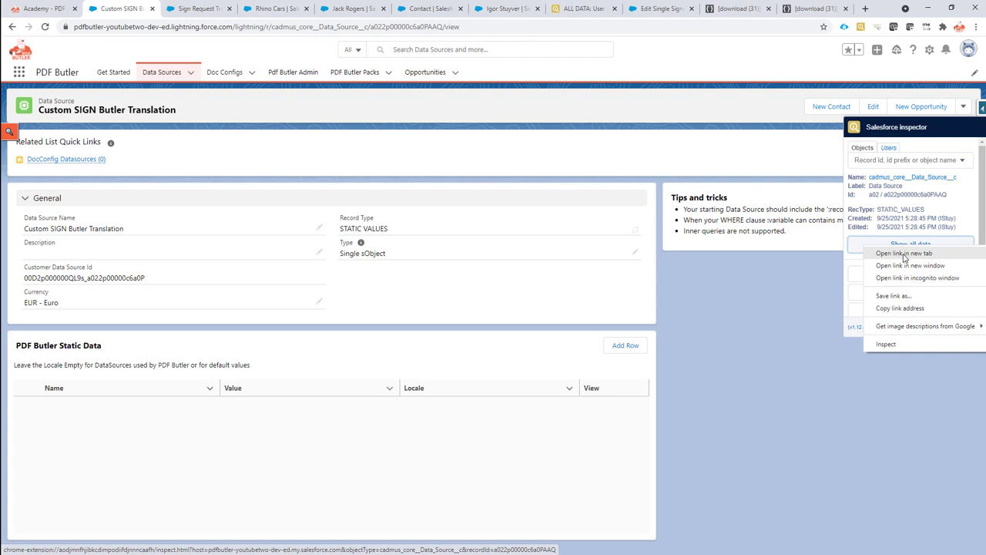
click(904, 255)
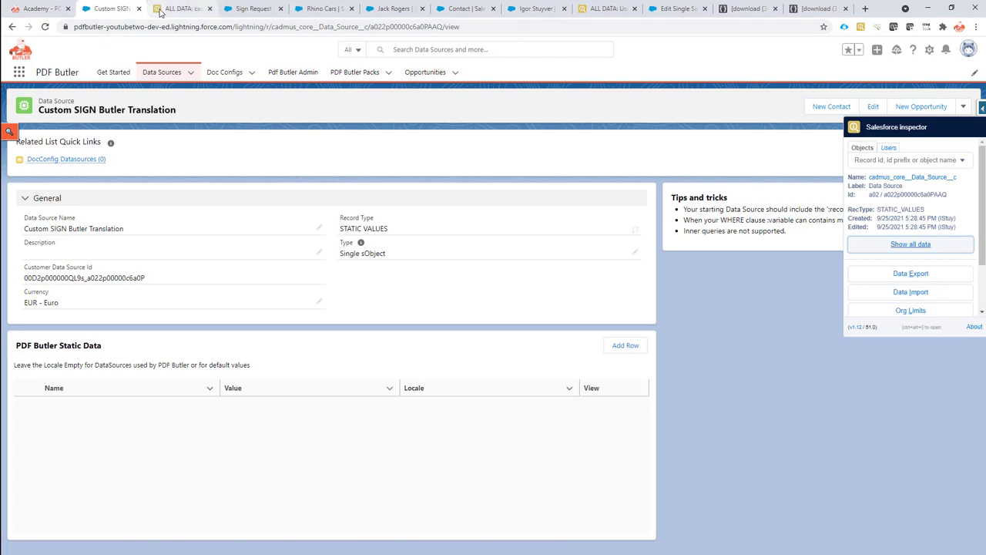
click(182, 8)
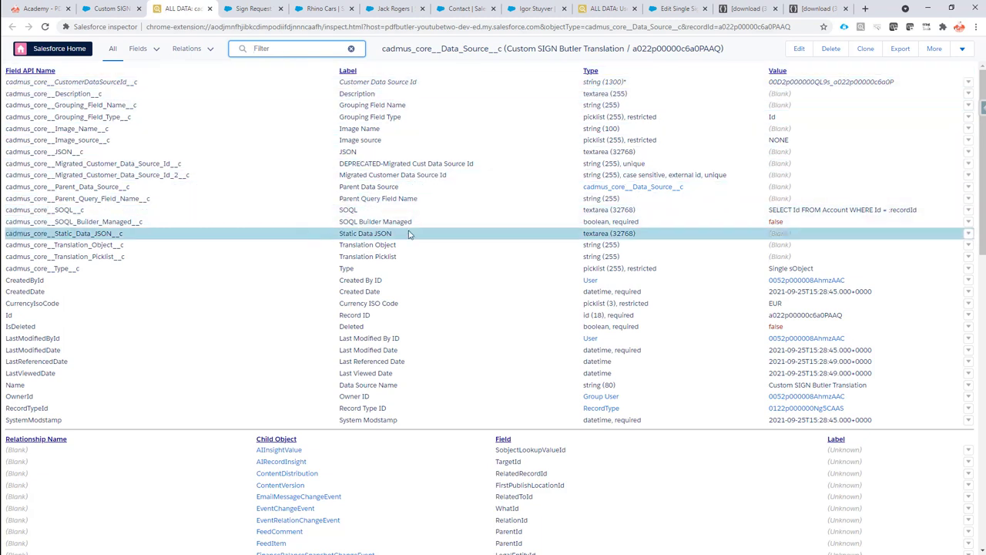
Paste the copied translations JSON into the record's Static Data JSON field, save it, and return to the Custom SIGN Butler Translation page.
double_click(817, 239)
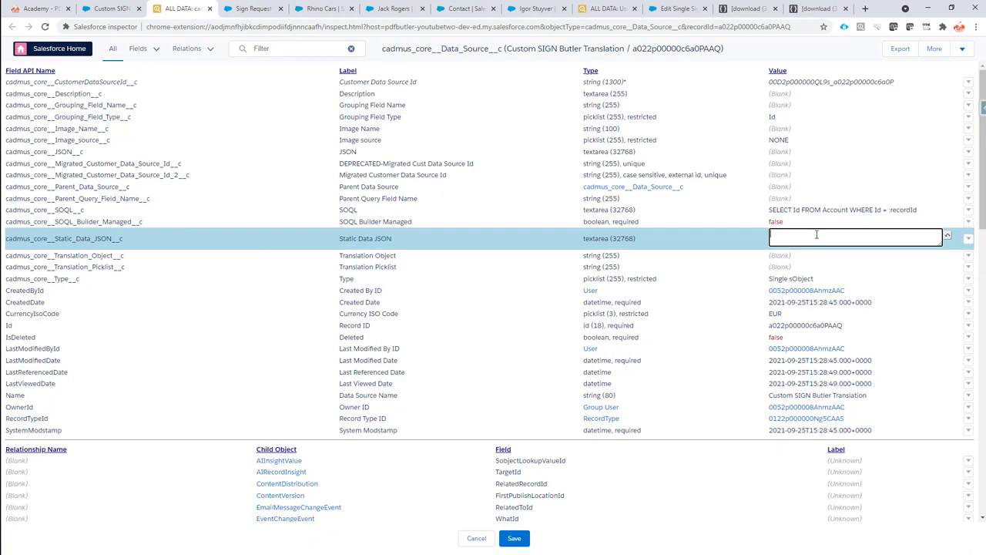
key(ctrl+v)
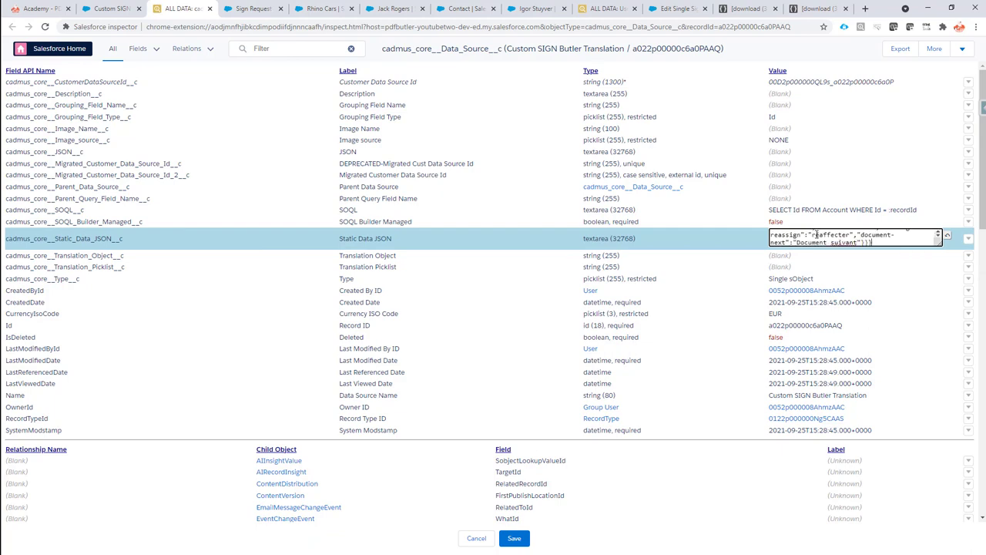
drag(939, 245, 940, 475)
scroll(908, 422, up, 15)
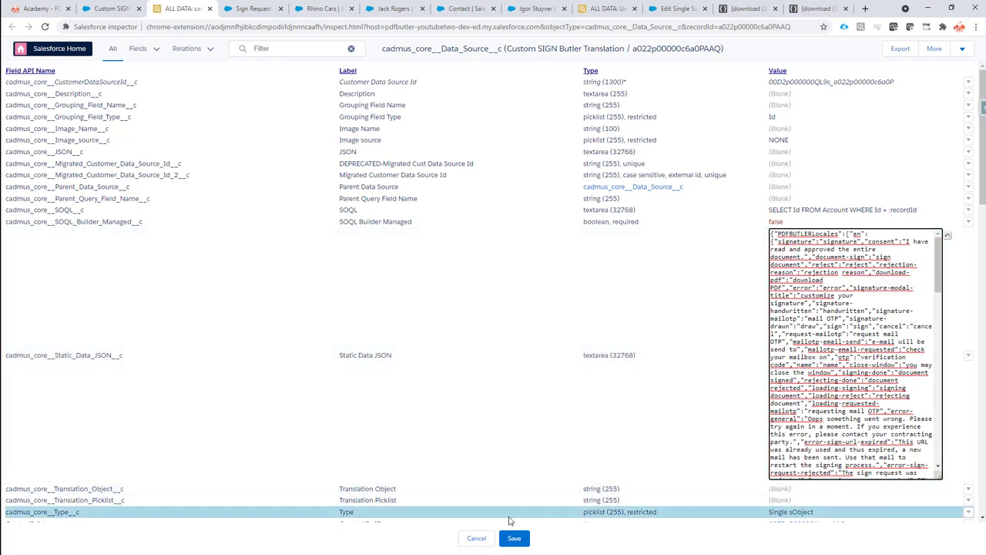
click(521, 538)
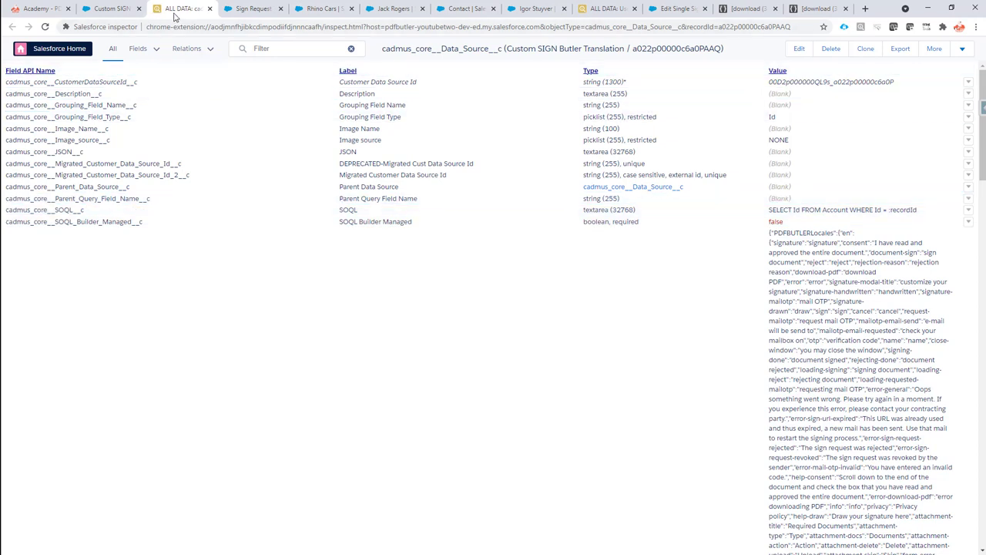
click(127, 8)
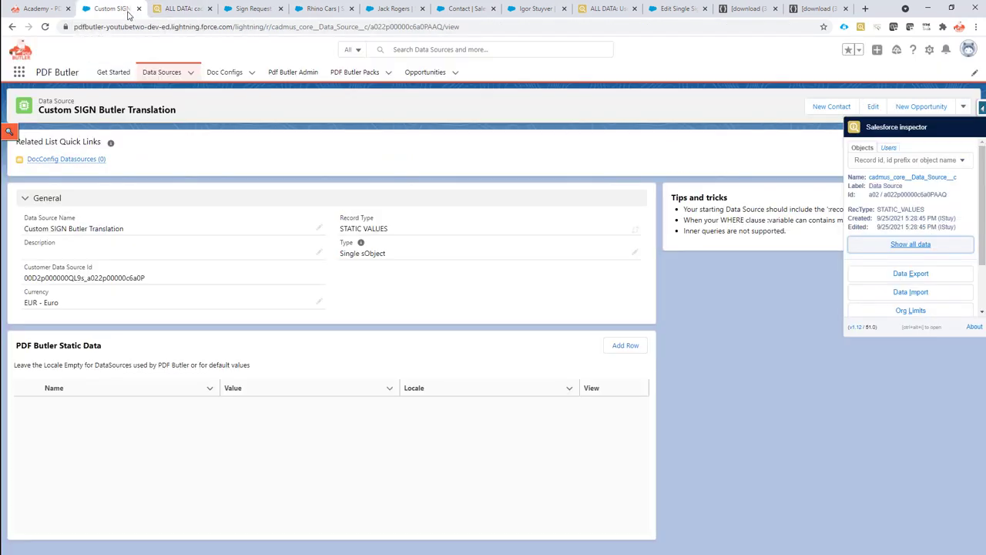
Reload the Custom SIGN Butler Translation data source and review its static data rows for the en and fr_BE locales.
click(46, 27)
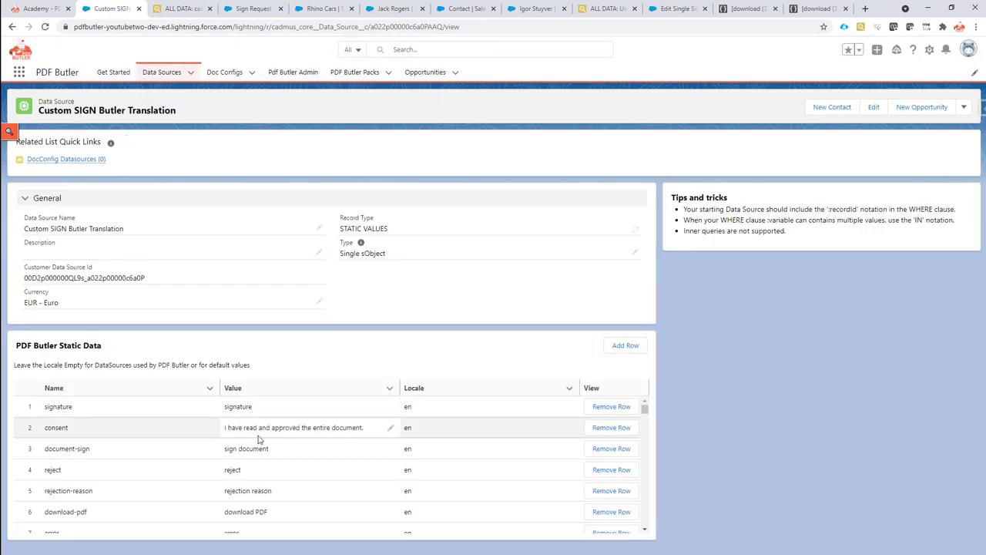
scroll(289, 433, down, 8)
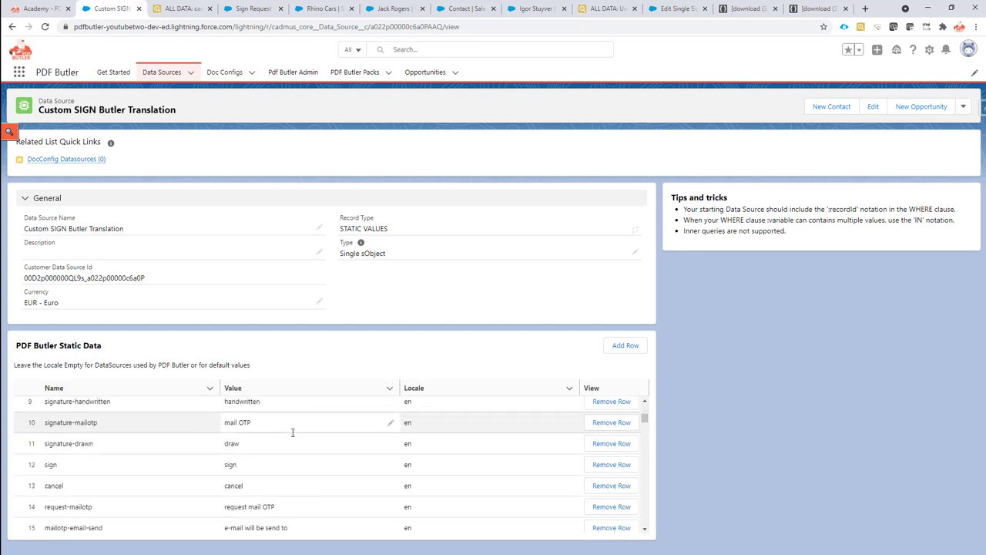
scroll(295, 430, down, 6)
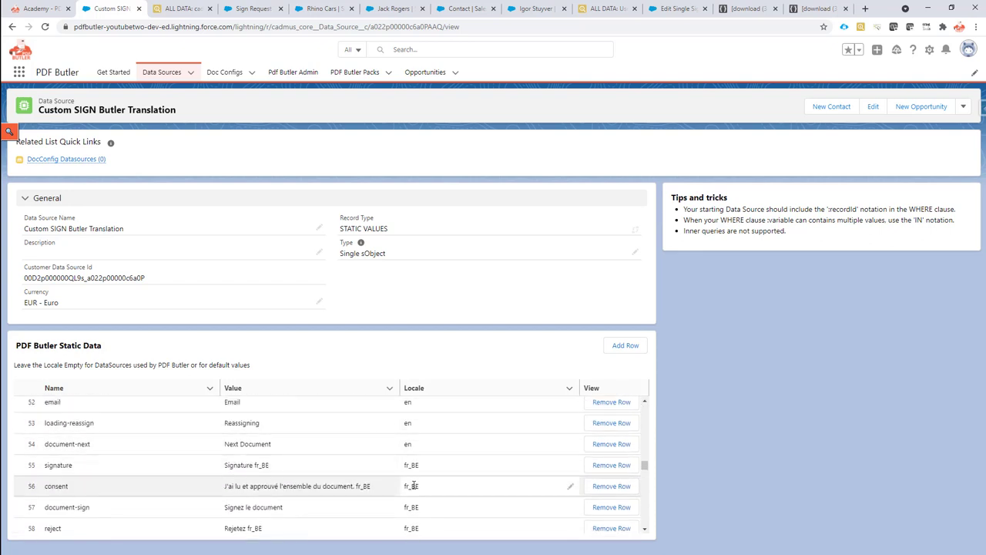
double_click(258, 466)
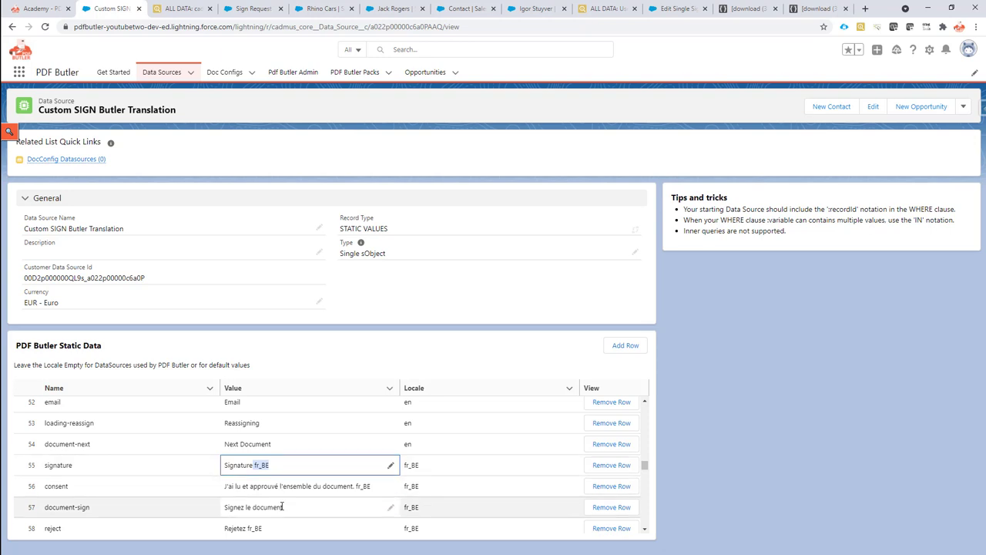
Set the fr_BE document-sign row's value to "Signez le document fr_BE" and save the static data.
click(289, 508)
click(390, 507)
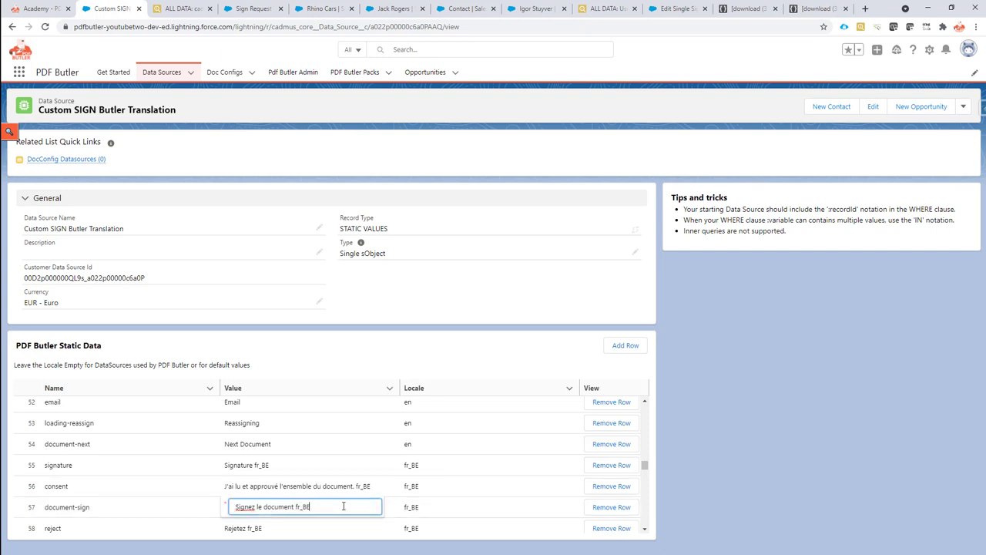
click(370, 484)
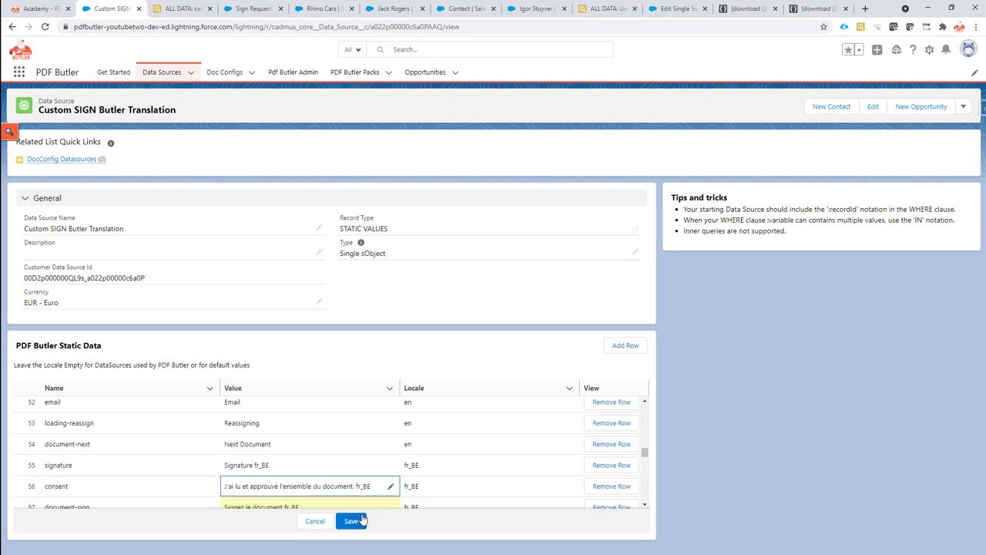
click(356, 521)
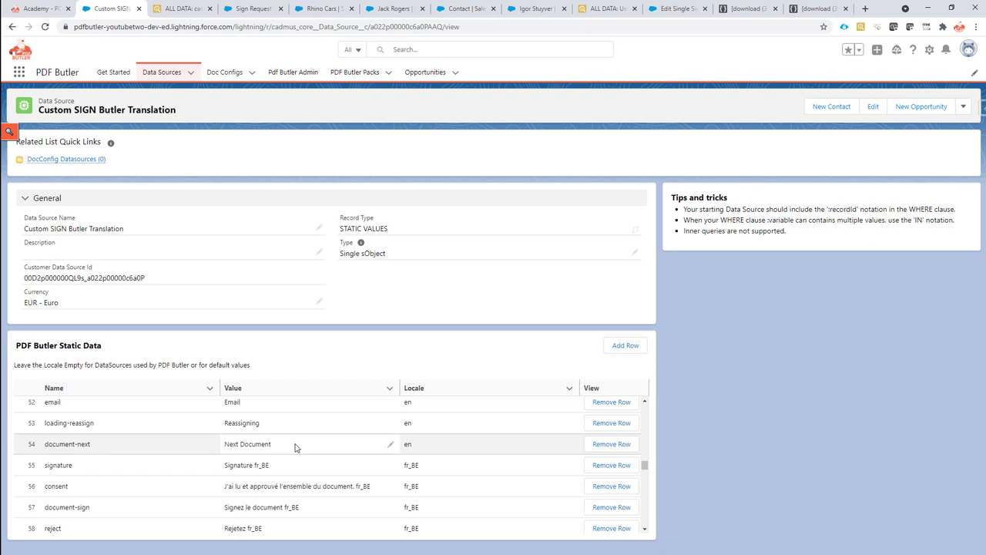
Check the Locale field on the signer's contact record.
click(398, 9)
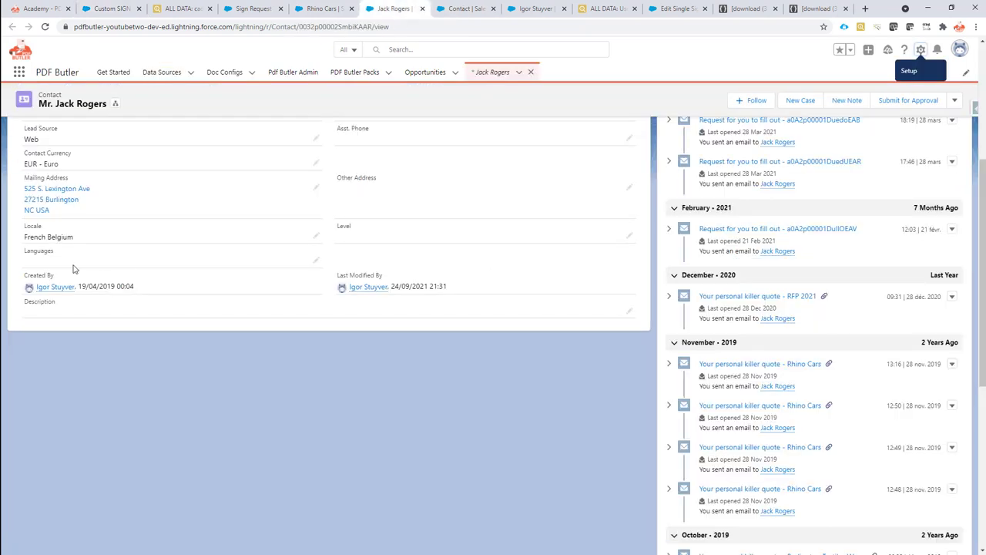
drag(24, 237, 76, 240)
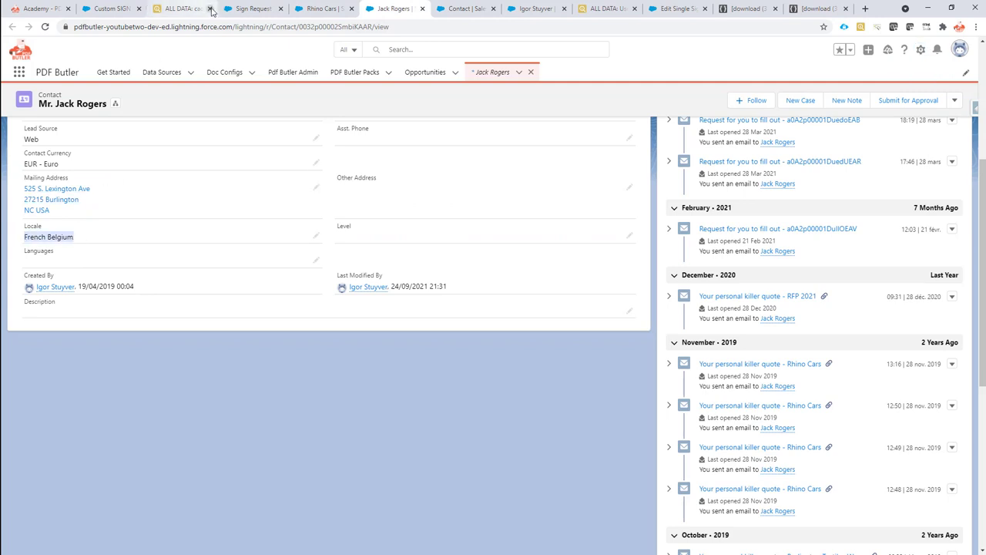
From the Sign Request Translations page, open the Signers data source and bring up its query in SOQL Builder.
click(254, 9)
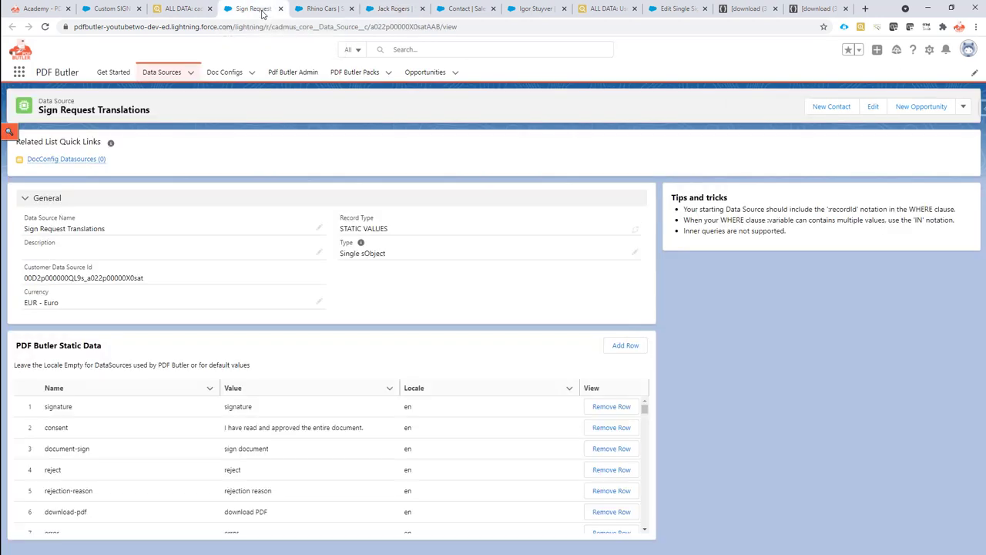
click(191, 73)
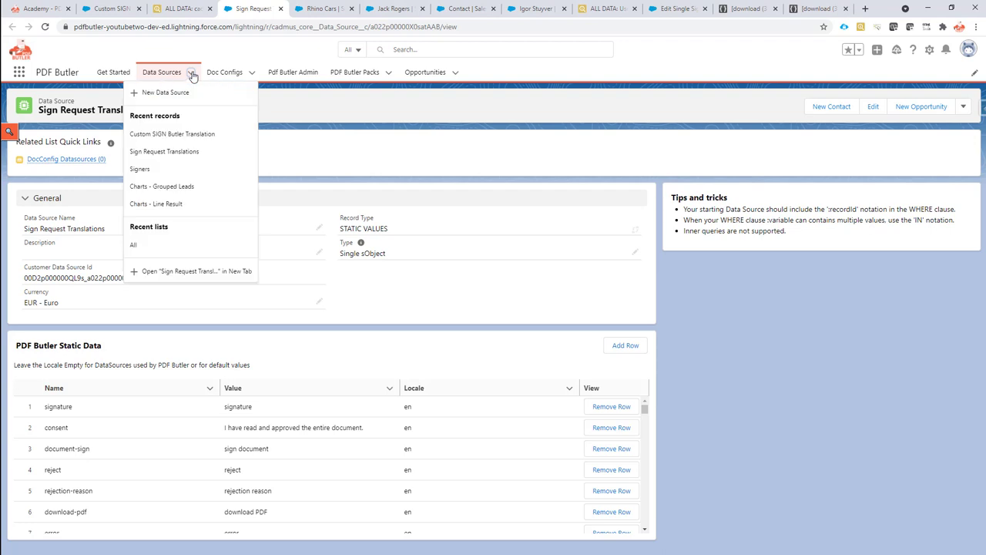
click(136, 169)
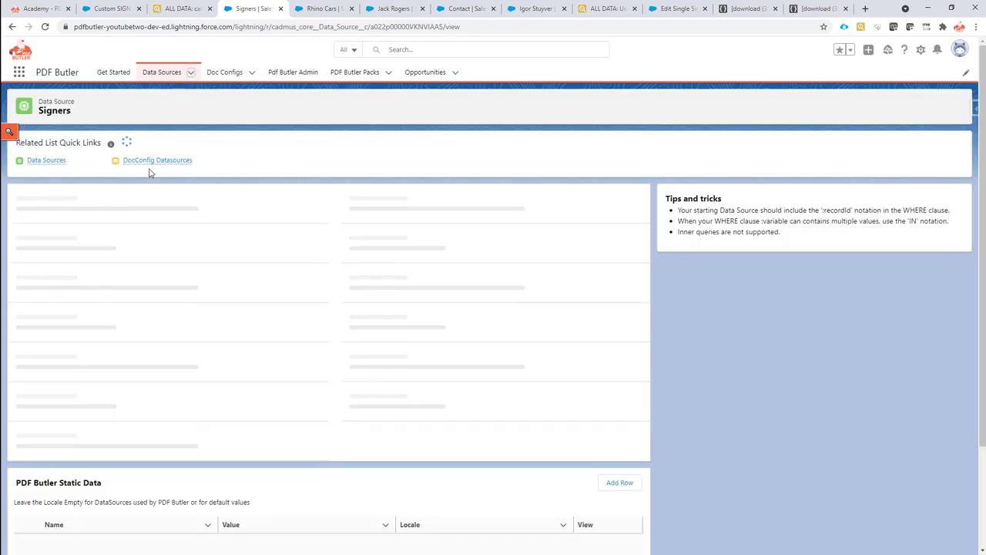
click(628, 465)
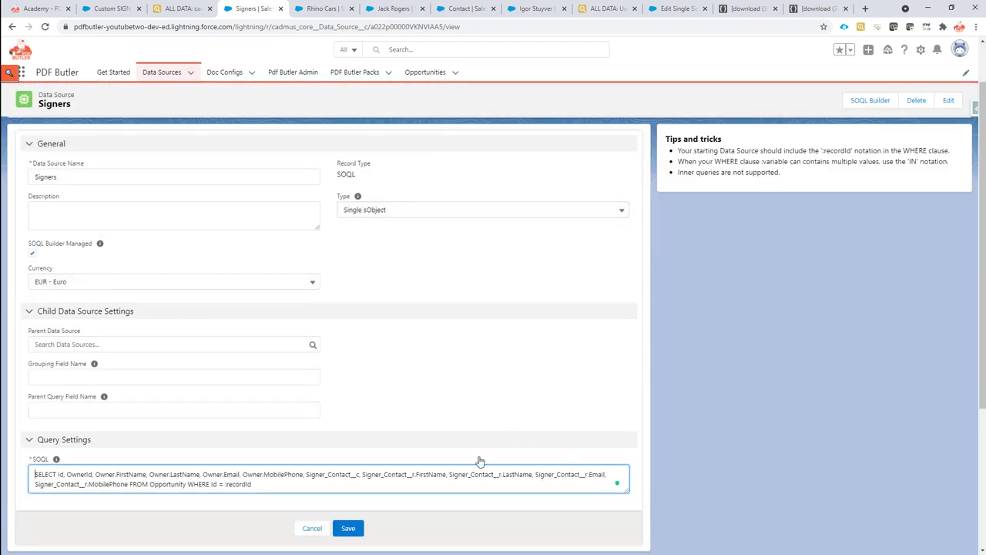
click(312, 527)
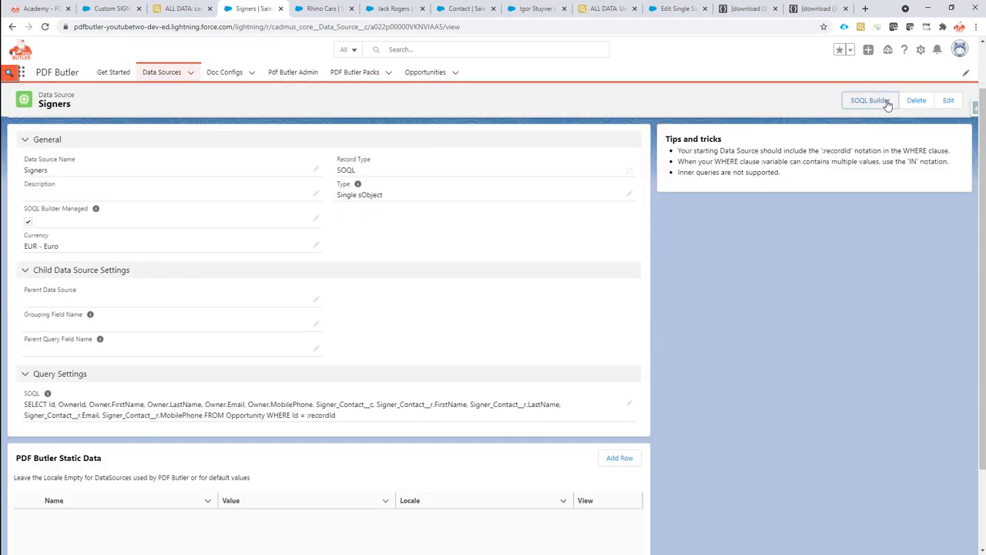
click(870, 100)
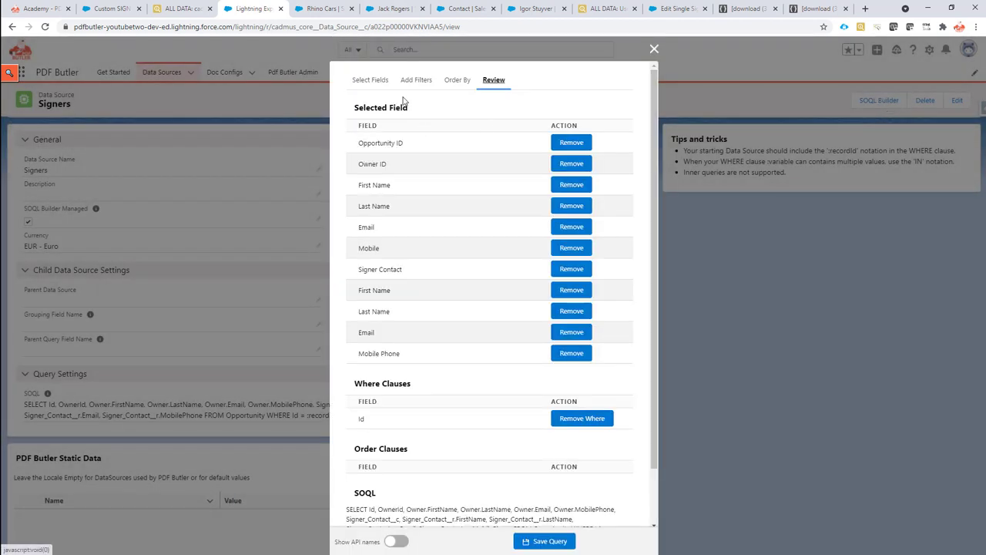
Add the Locale field from the Signer Contact relation to the Signers query and save the query.
click(379, 83)
click(393, 118)
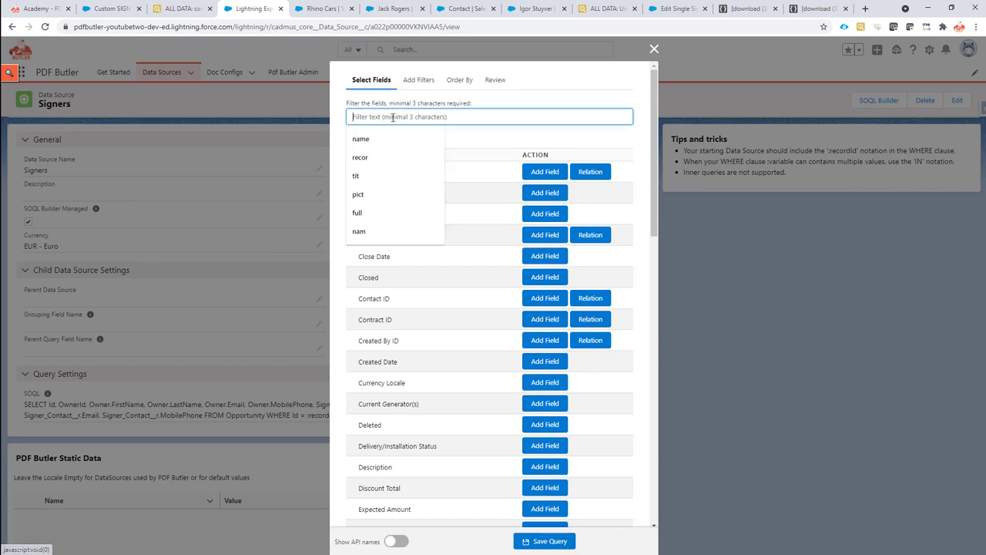
text(sign)
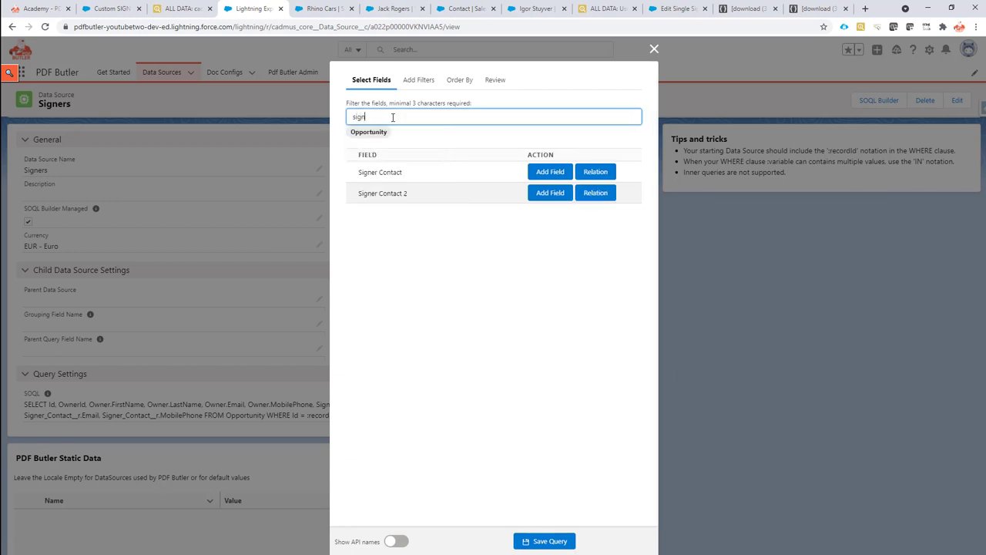
click(600, 173)
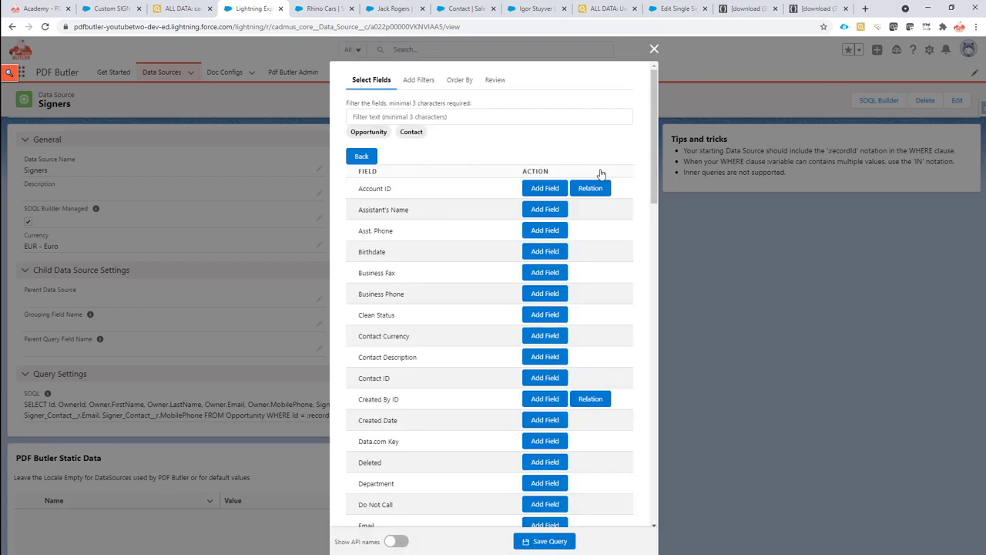
click(402, 117)
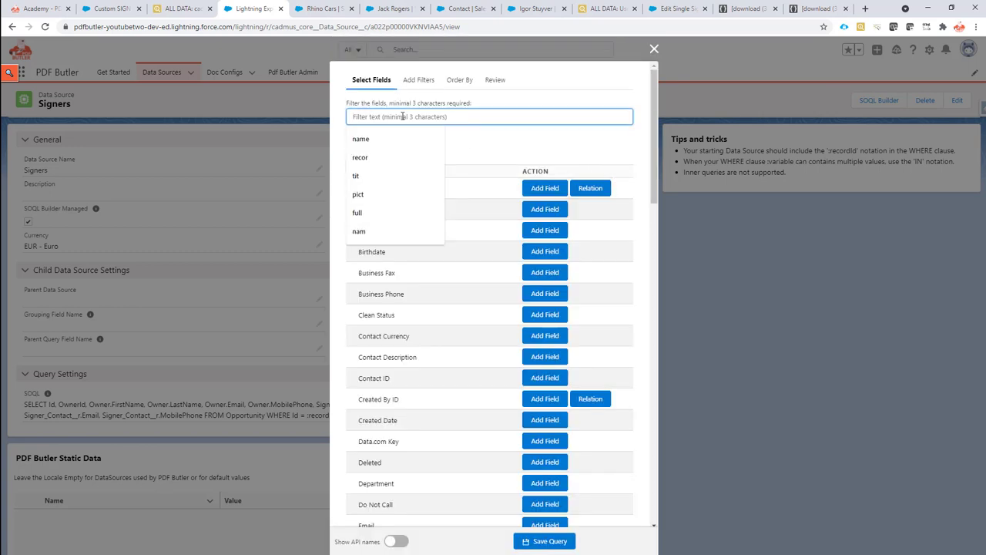
text(loc)
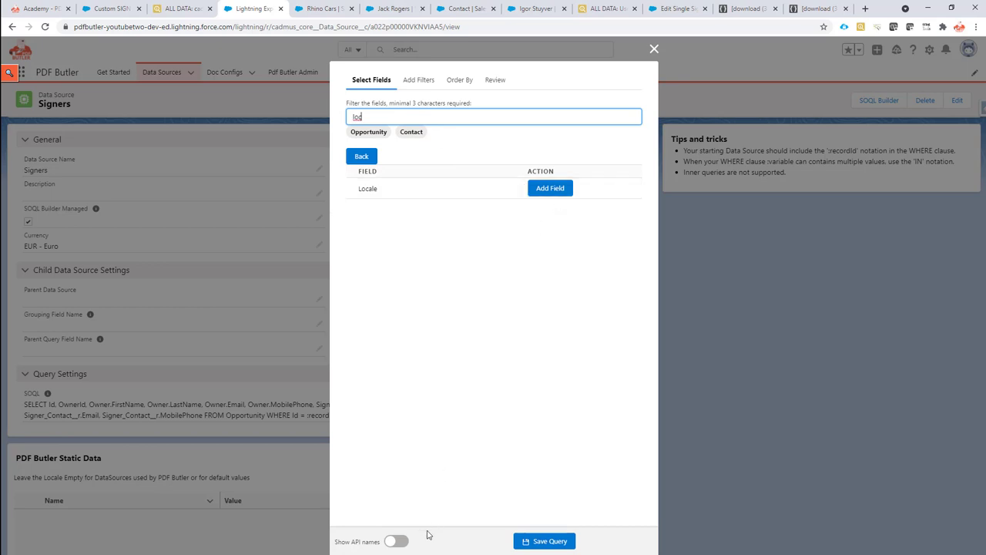
click(398, 542)
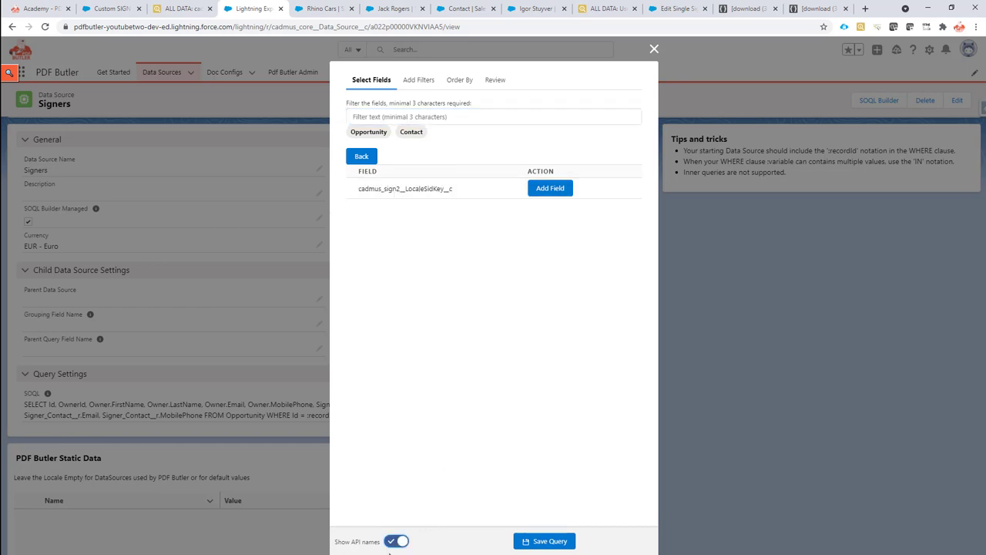
click(388, 544)
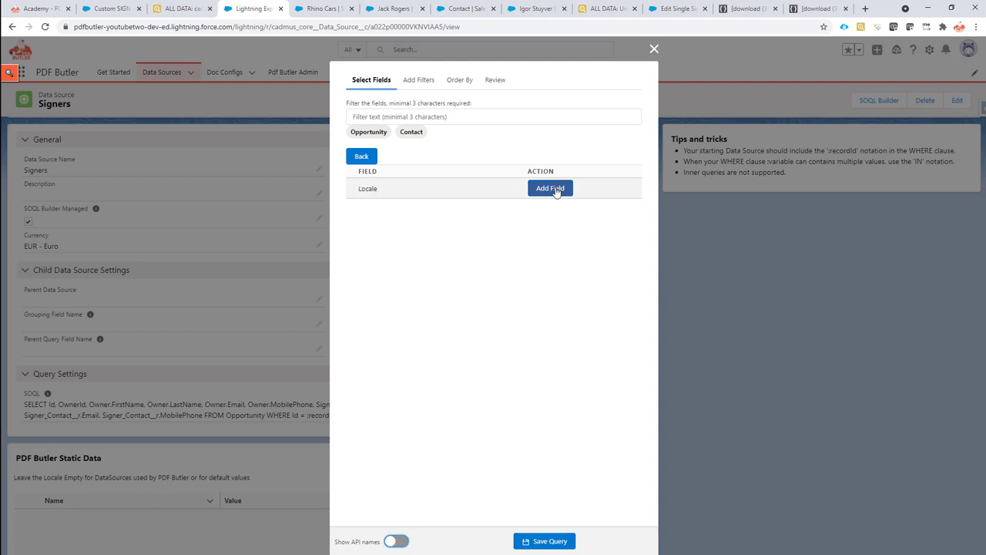
click(556, 190)
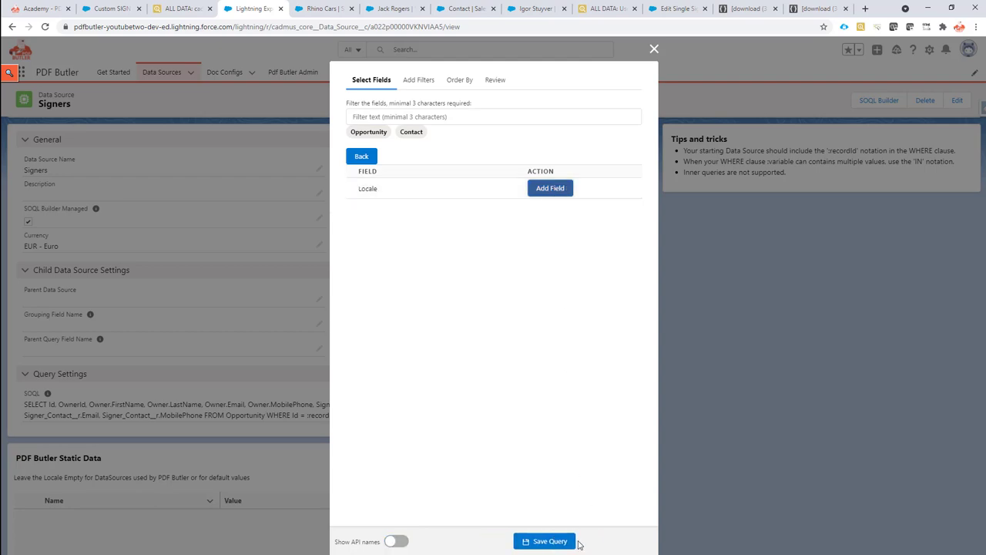
click(573, 542)
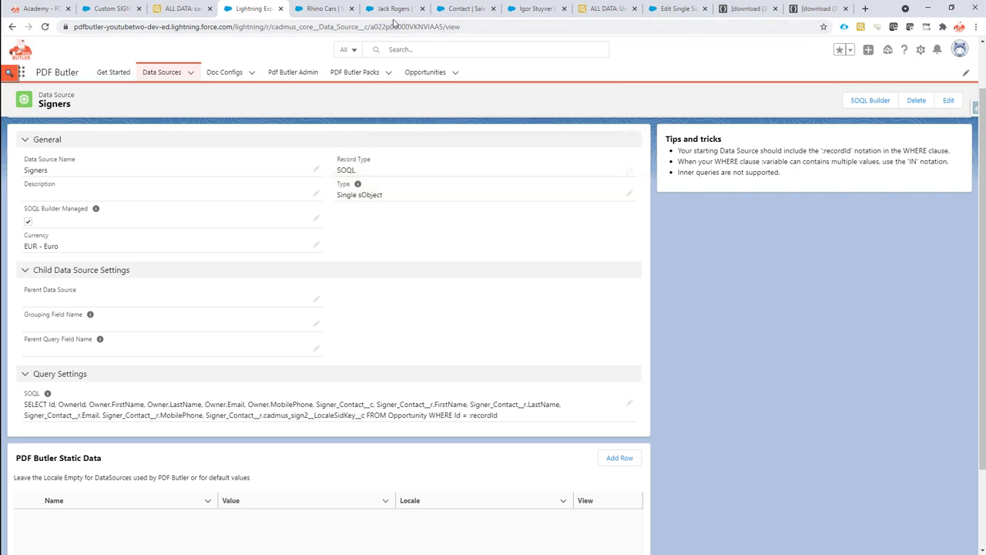
Switch to SIGN Butler and open the Single Signer sign request template for editing from its first page.
click(659, 10)
scroll(312, 258, up, 2)
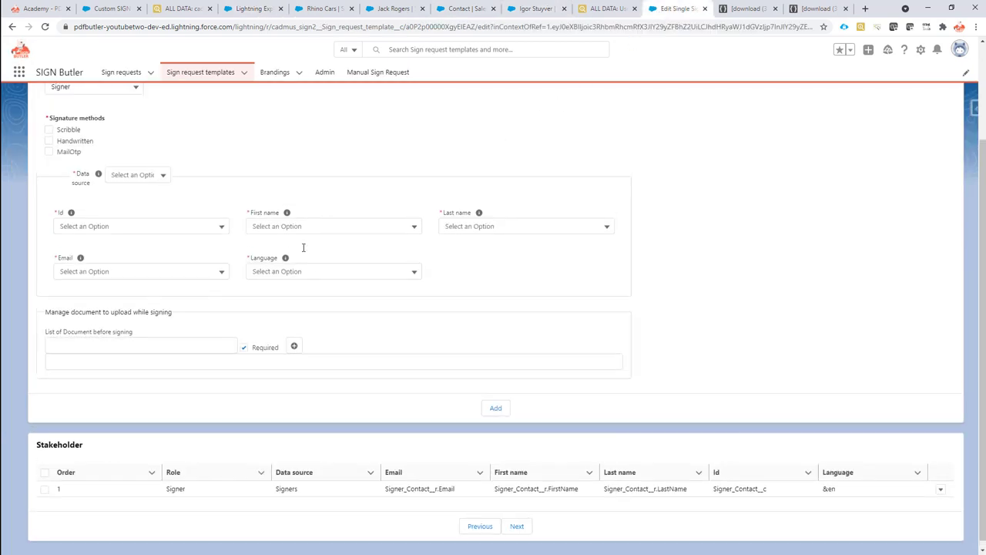
click(211, 75)
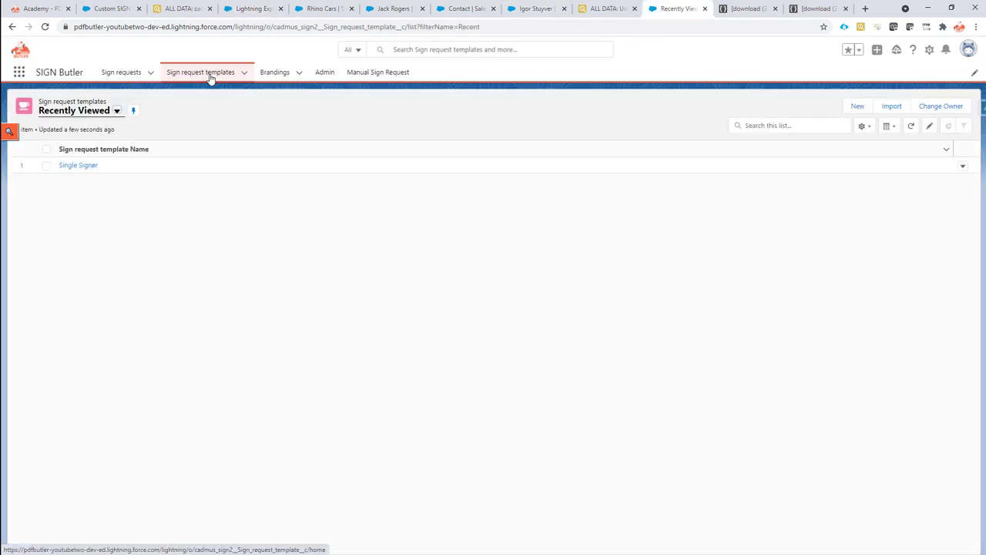
click(73, 167)
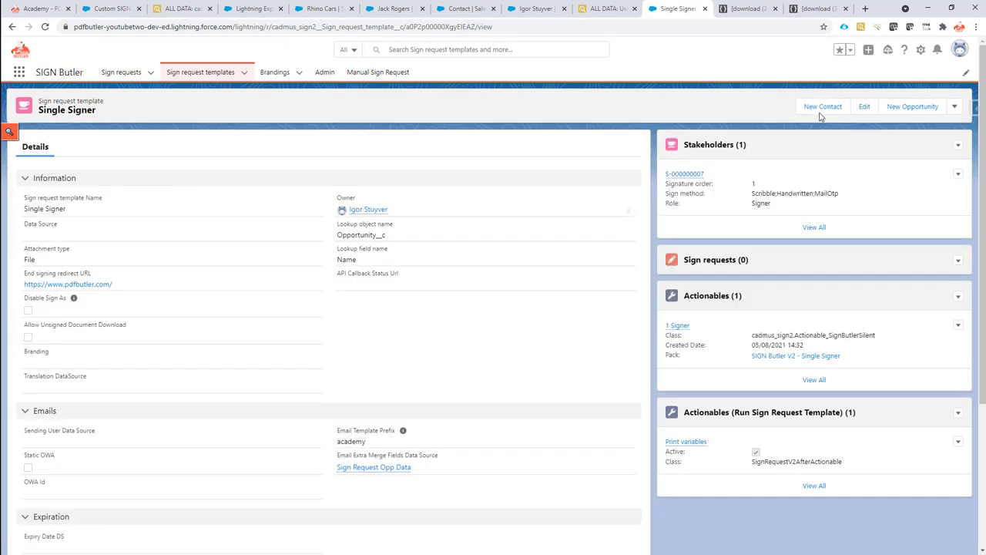
click(865, 113)
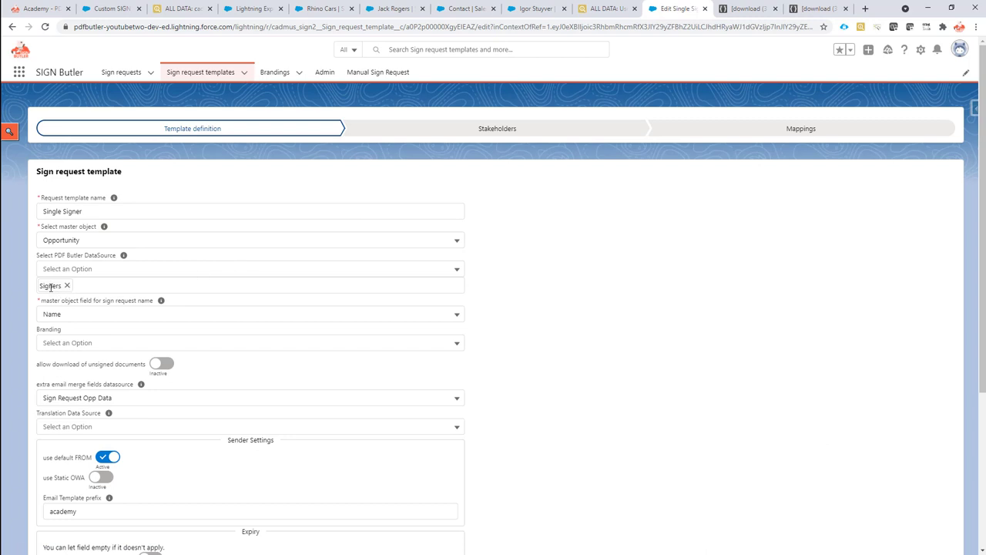
Set the template's Translation Data Source to Custom SIGN Butler Translation.
scroll(160, 340, down, 1)
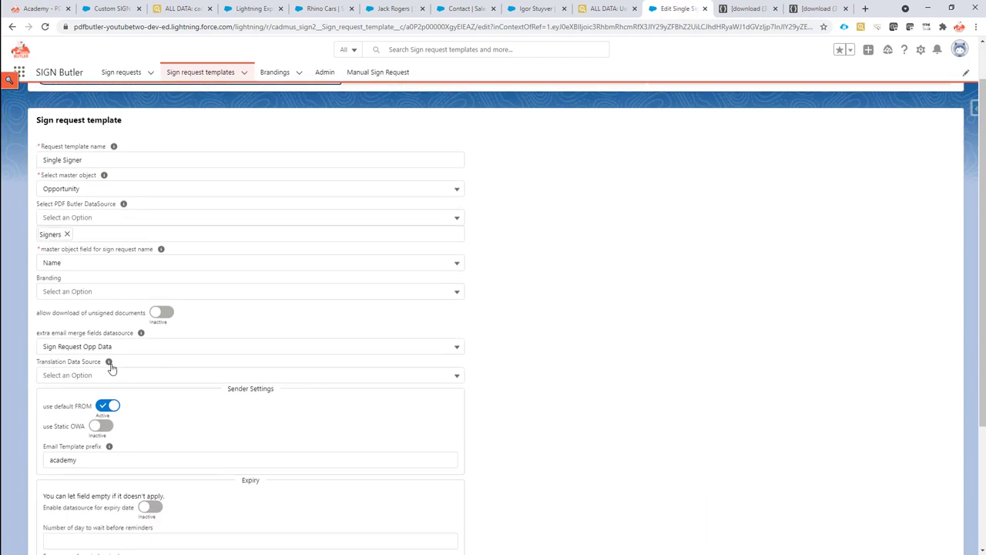
click(101, 375)
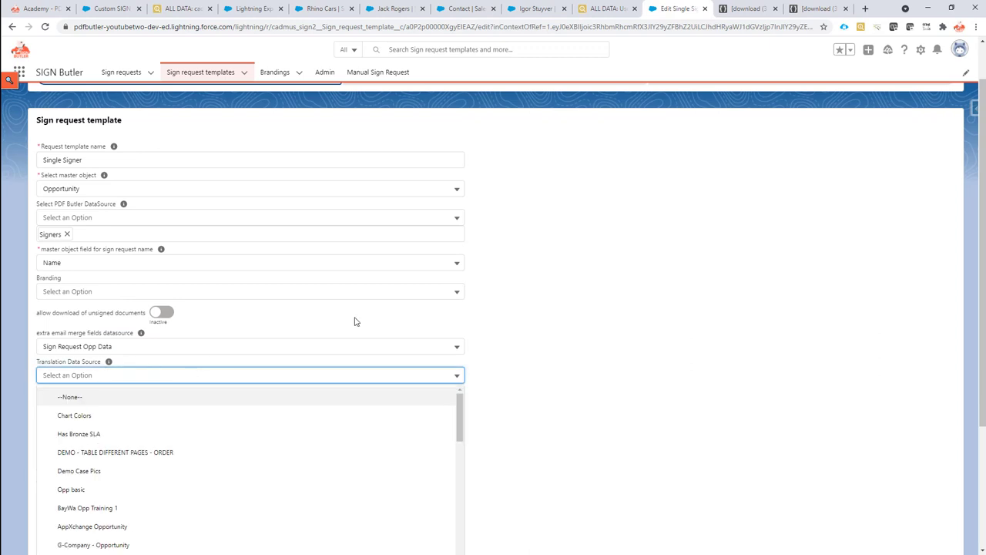
scroll(385, 324, down, 2)
scroll(378, 387, down, 1)
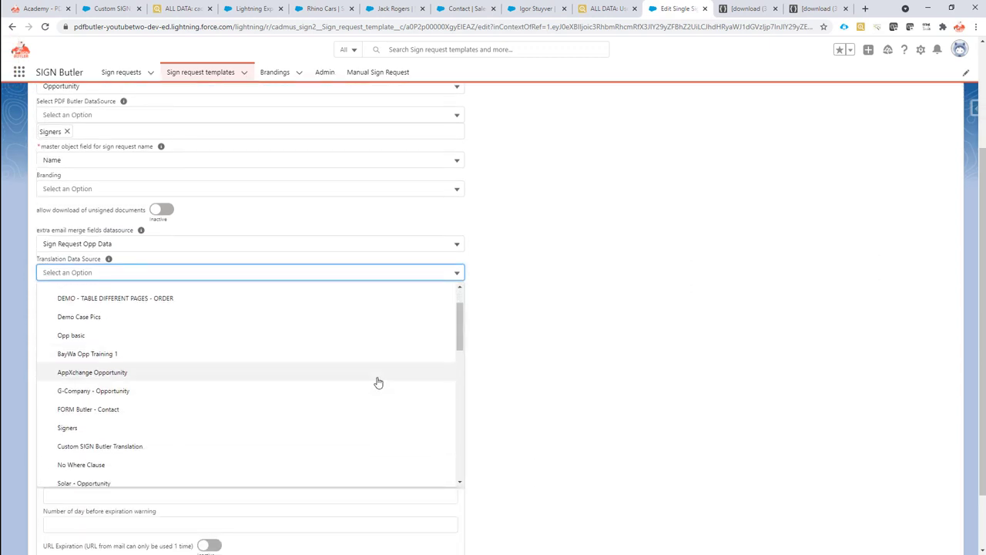
click(292, 453)
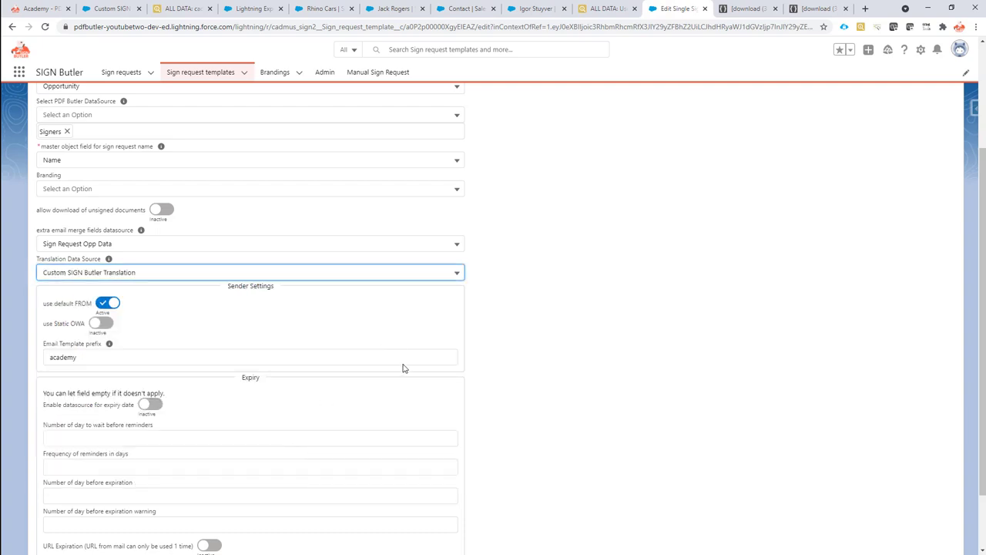
Go to the template's stakeholders, edit the existing Signer, and map its Language to Signer_Contact__r.cadmus_sign2__LocaleSidKey__c.
scroll(402, 369, down, 2)
click(505, 523)
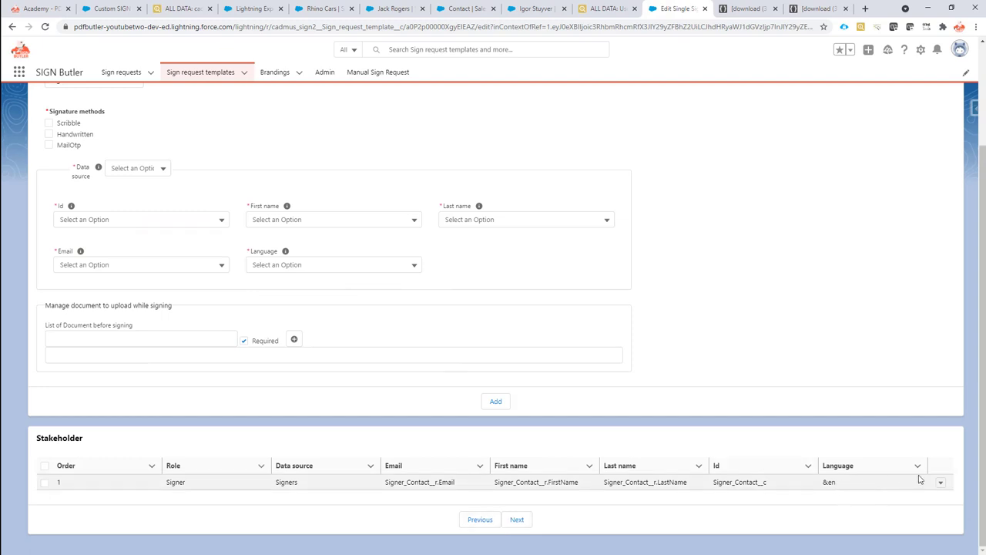
click(942, 483)
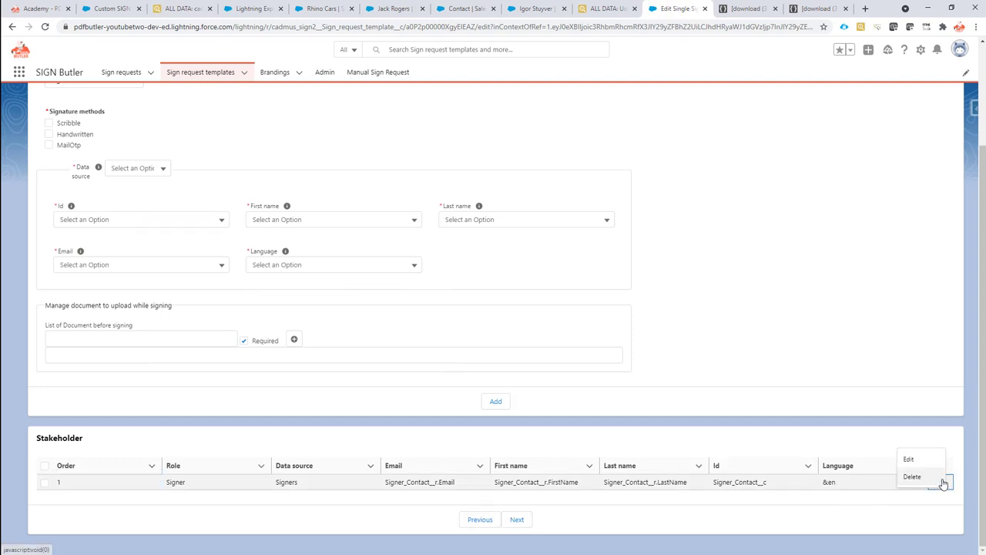
click(938, 462)
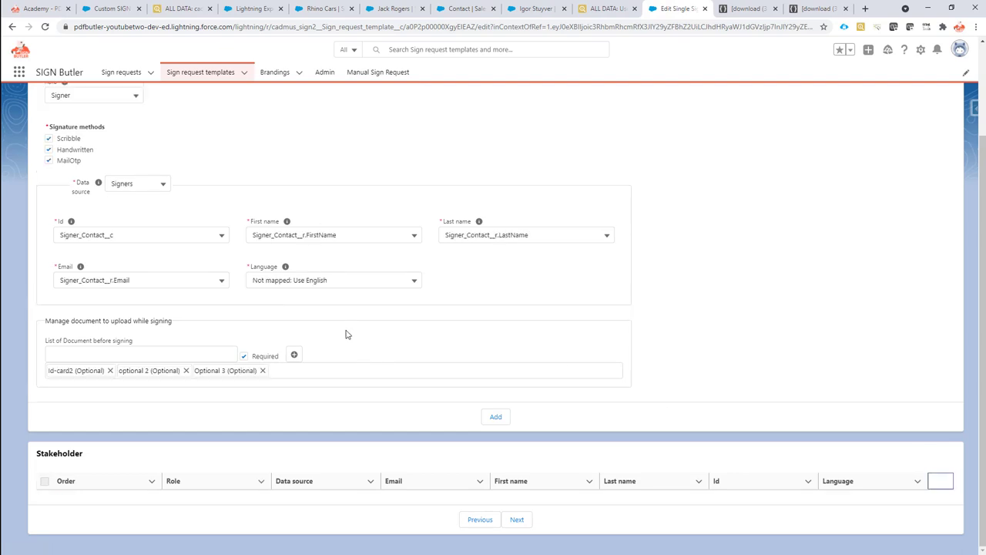
click(366, 282)
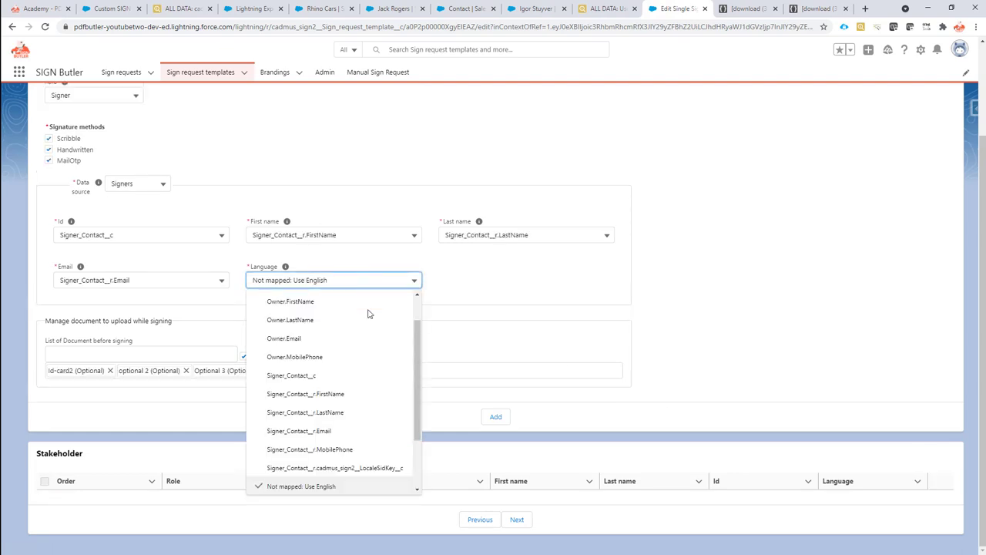
scroll(370, 316, up, 2)
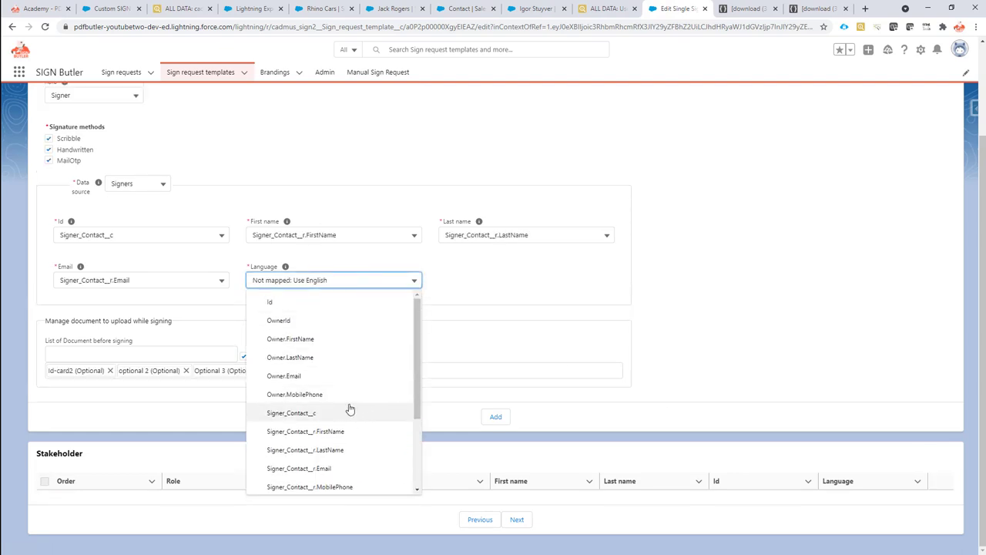
scroll(347, 400, down, 3)
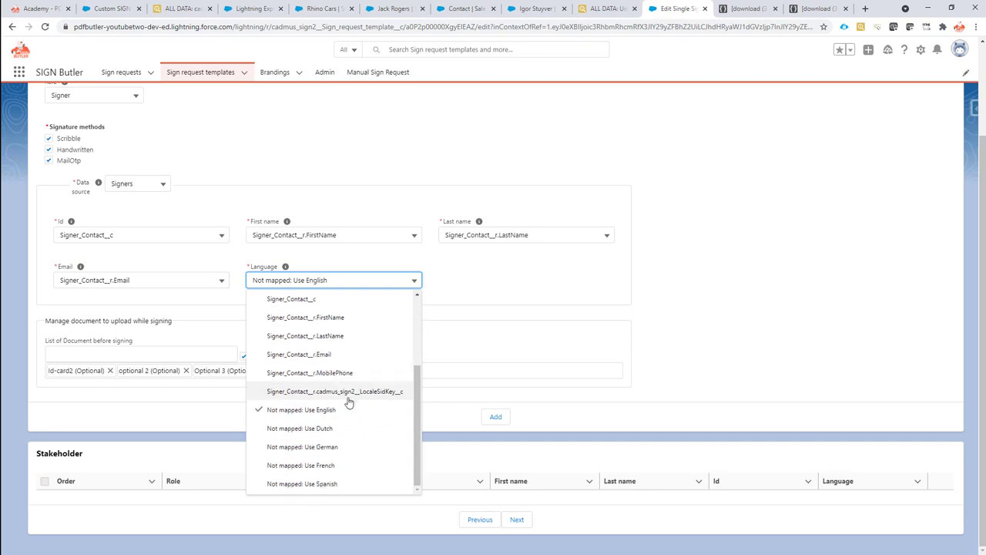
click(349, 394)
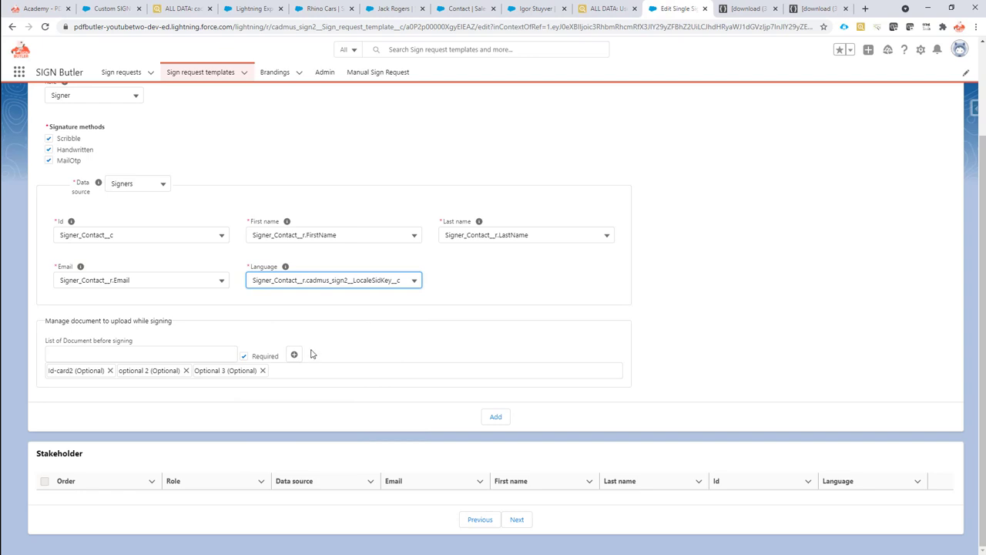
Remove Id-card2, optional 2 and Optional 3 from the signer's documents to upload, and turn off the Required option.
click(111, 372)
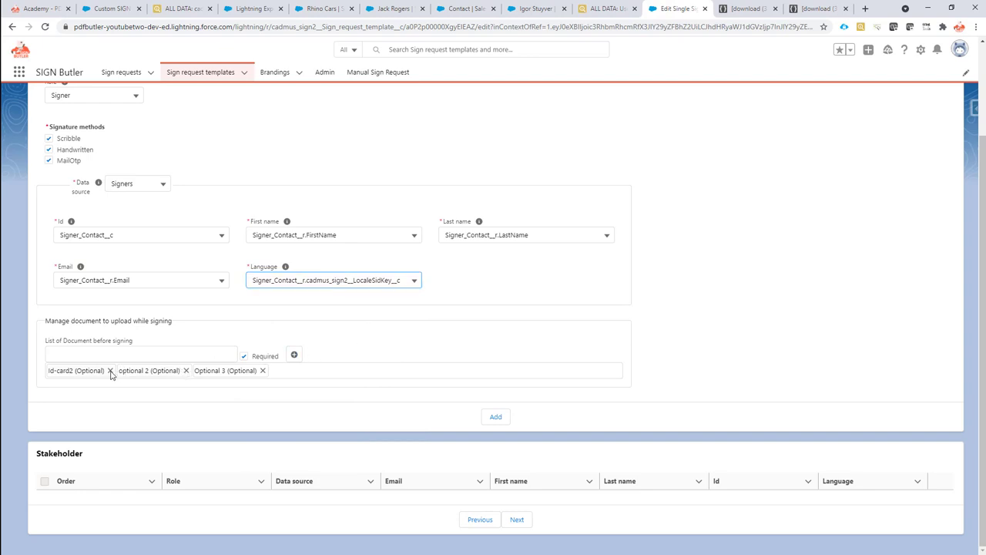
click(116, 372)
click(117, 373)
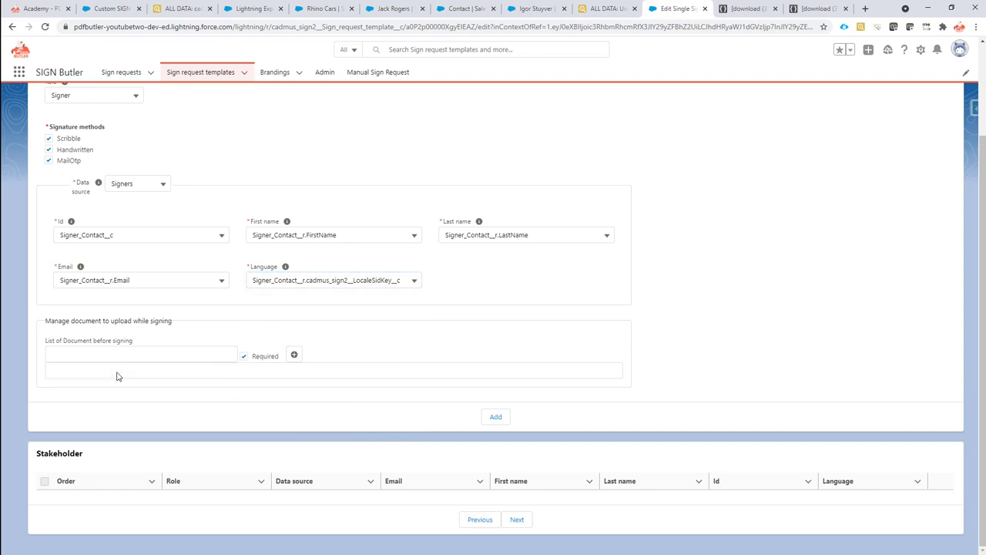
click(245, 357)
Add the edited signer back to the stakeholder list and submit the template with the signed document attached as File.
click(496, 416)
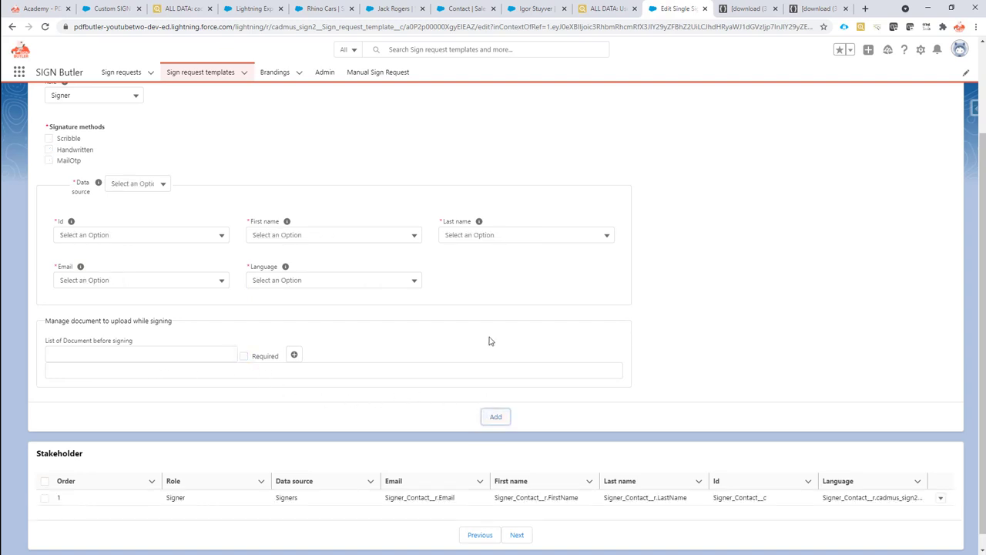
click(522, 538)
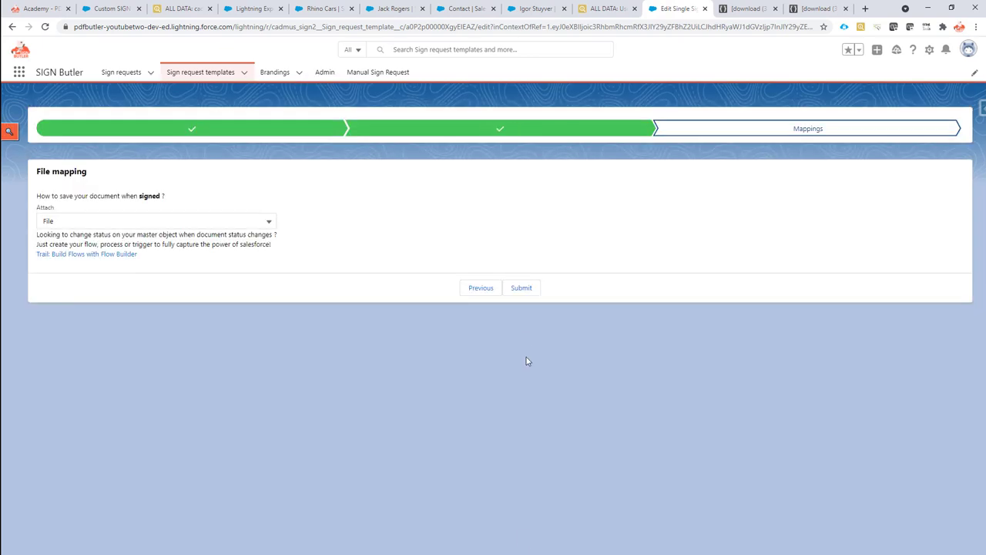
click(523, 289)
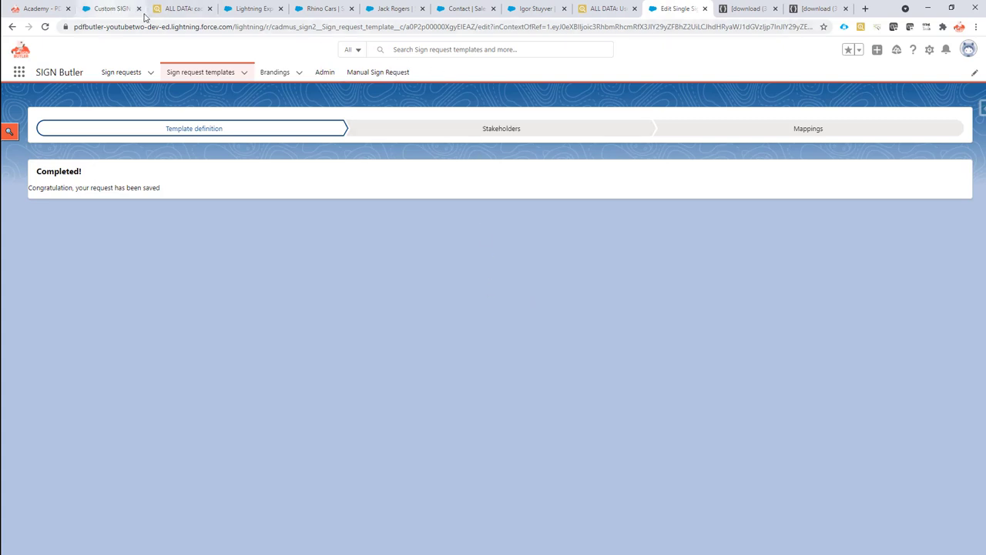
Generate the Single Signer quote PDF from the Rhino Cars opportunity, and open the signing page of its sign request in SIGN Butler.
click(329, 11)
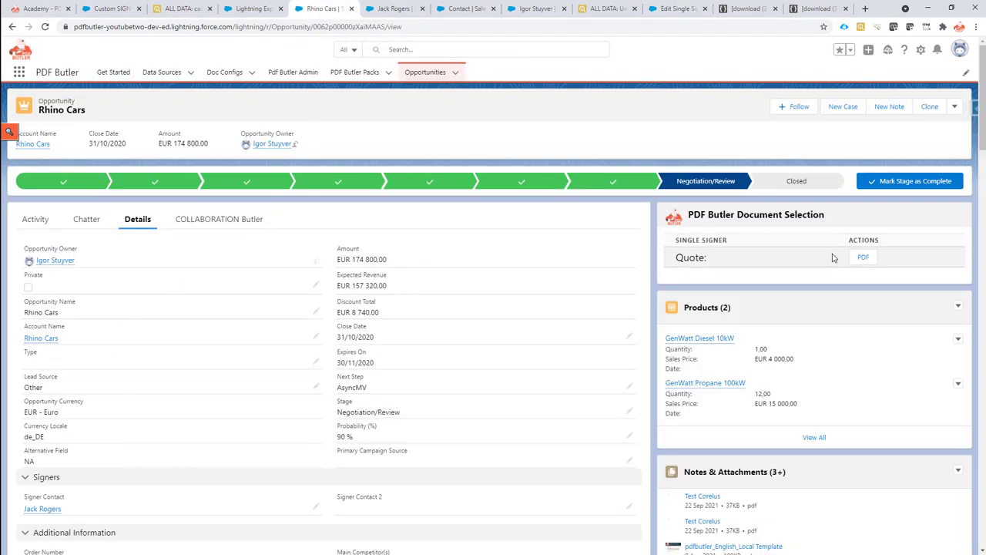
click(864, 259)
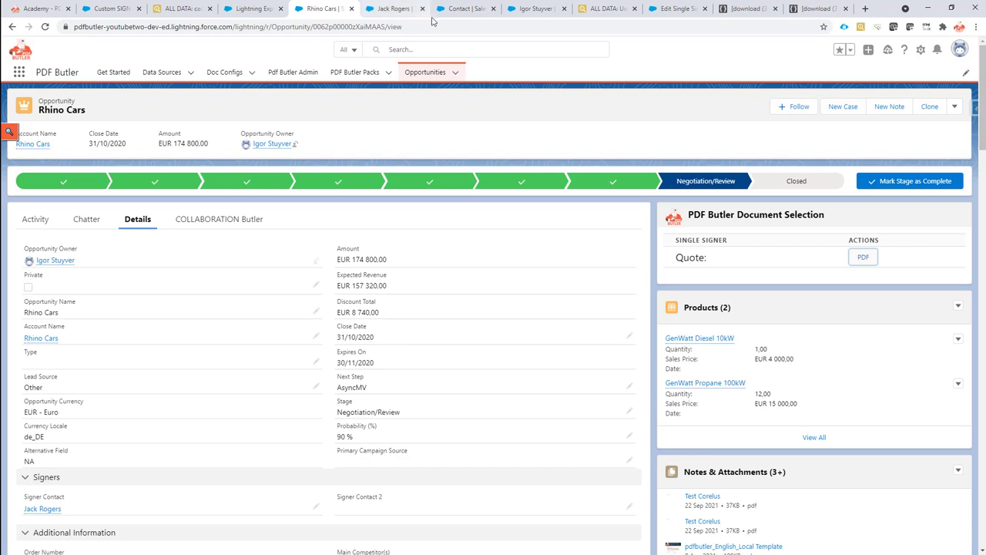
click(669, 17)
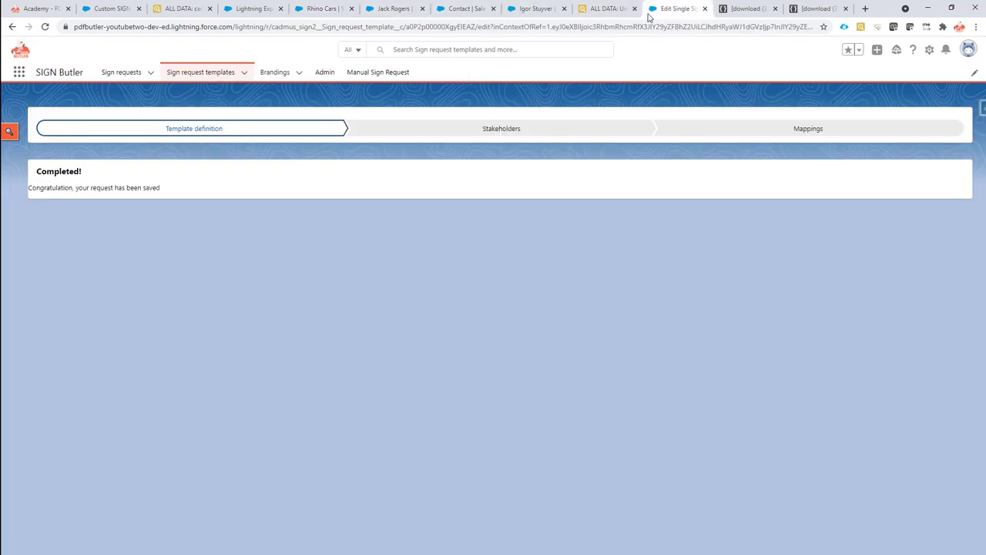
click(120, 73)
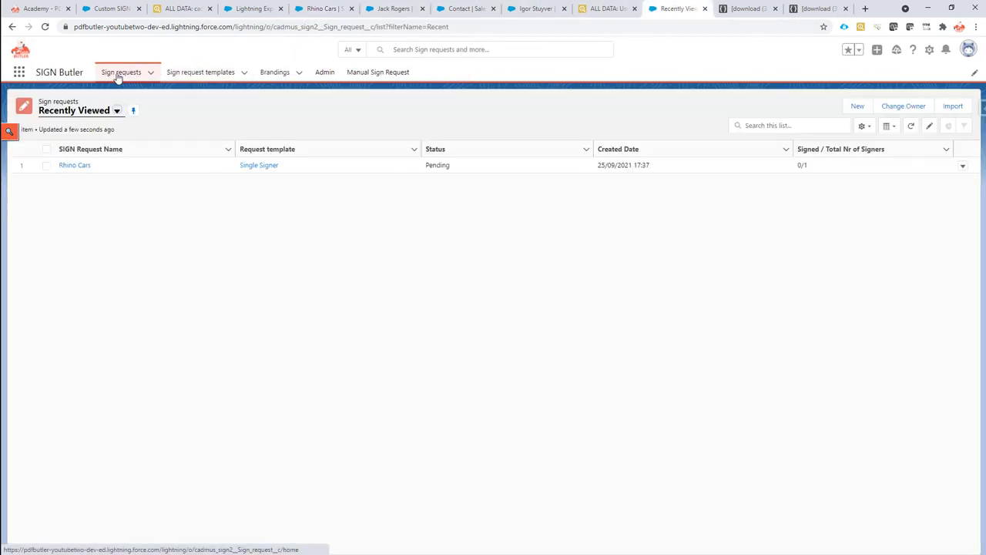
click(82, 168)
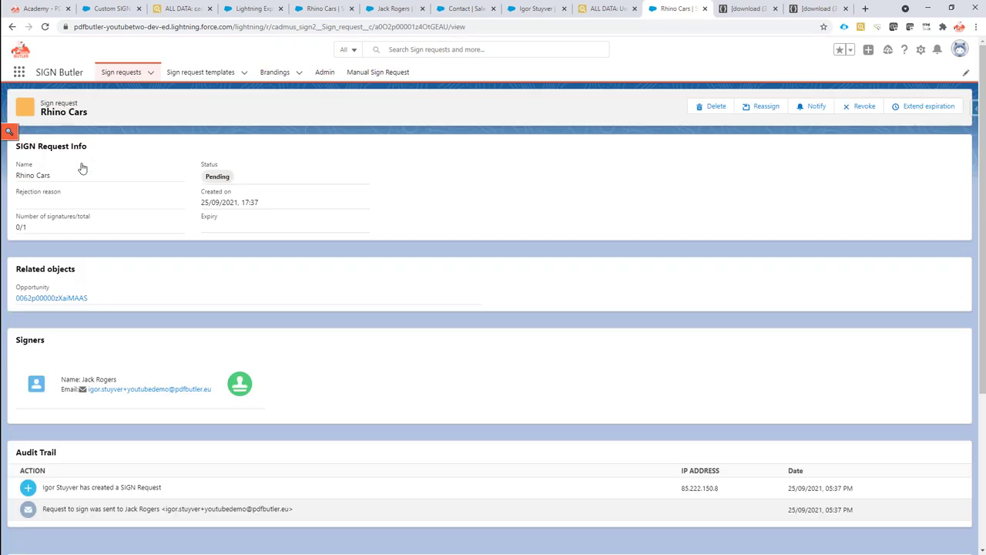
click(240, 385)
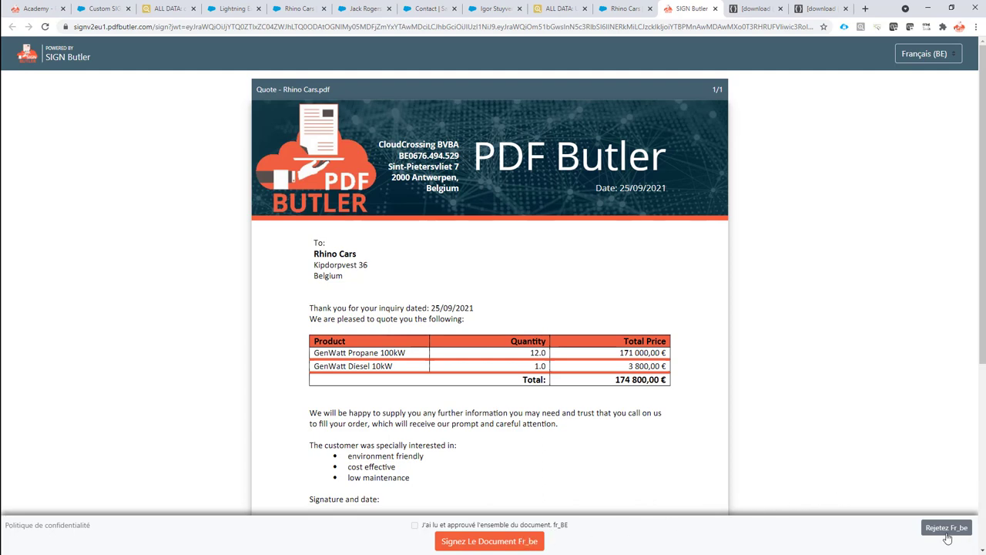
Preview the signing page's translations by switching its language to English and back to Français (BE).
click(950, 59)
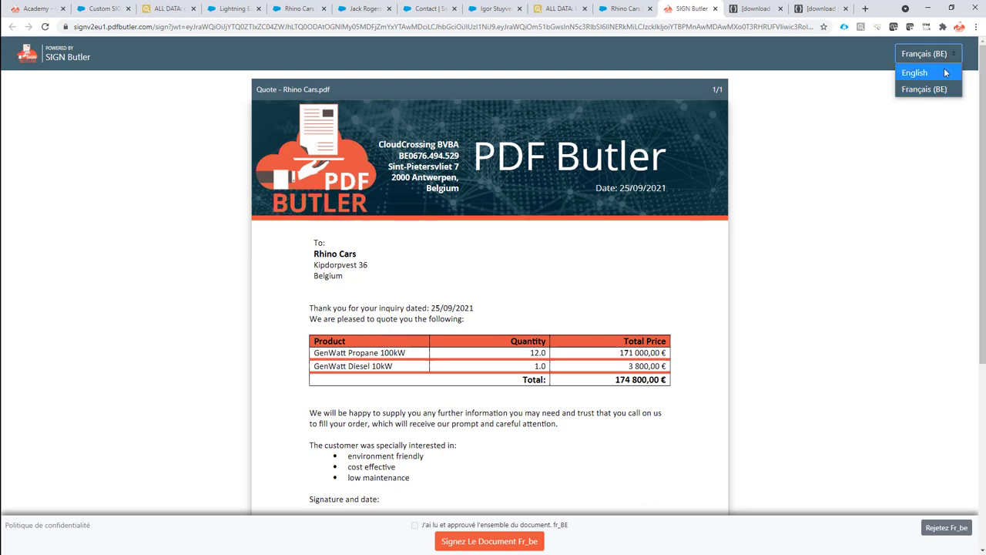
click(946, 71)
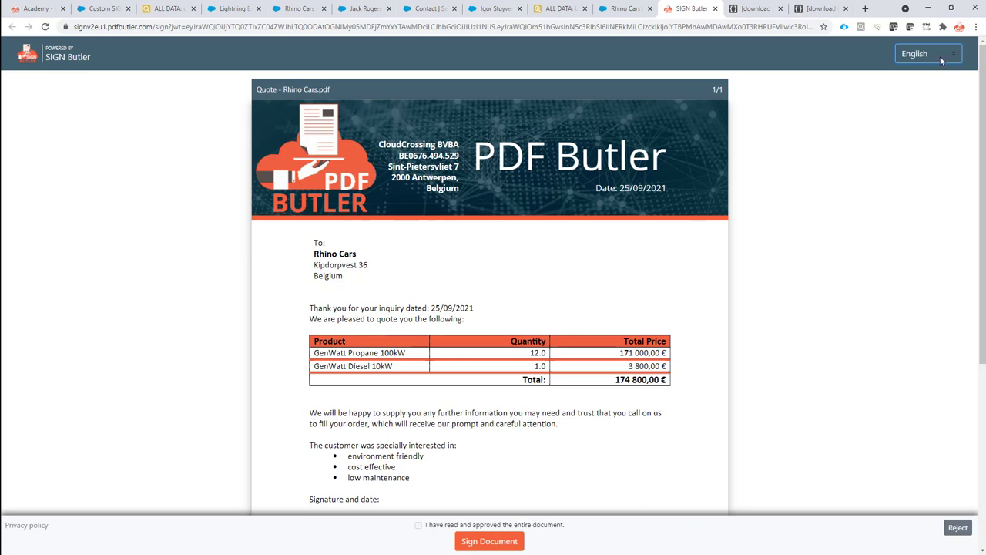
click(941, 58)
click(948, 89)
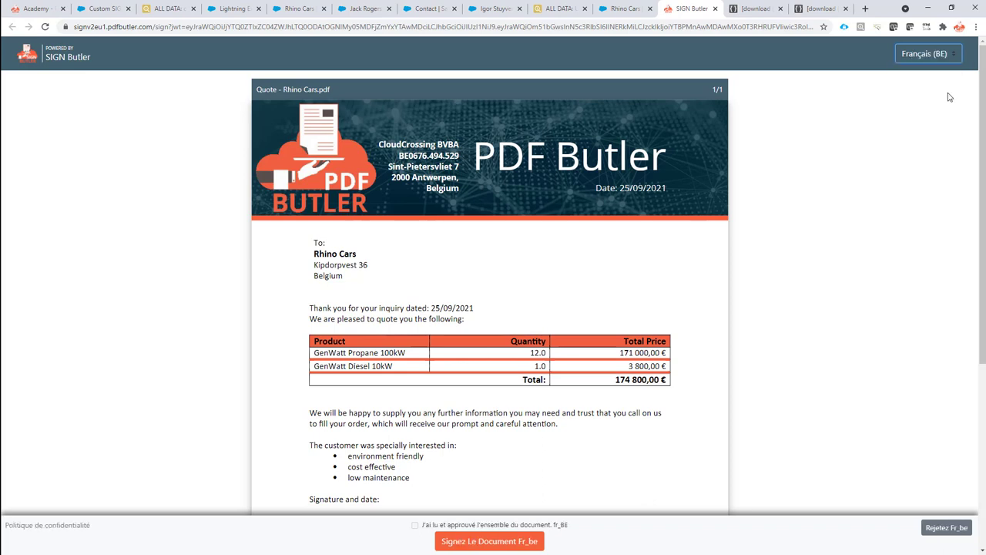